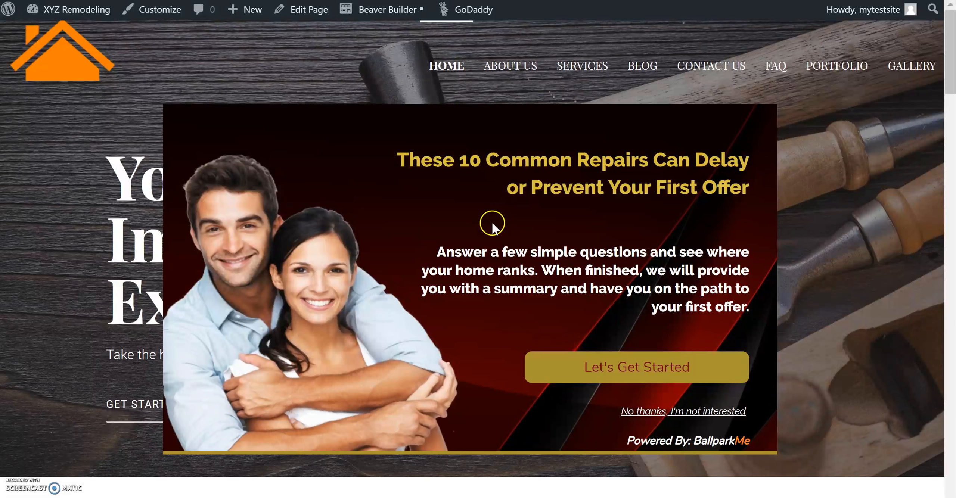
Go to the site's WordPress dashboard and open the BallparkMe Configuration page.
mouse_move(79, 20)
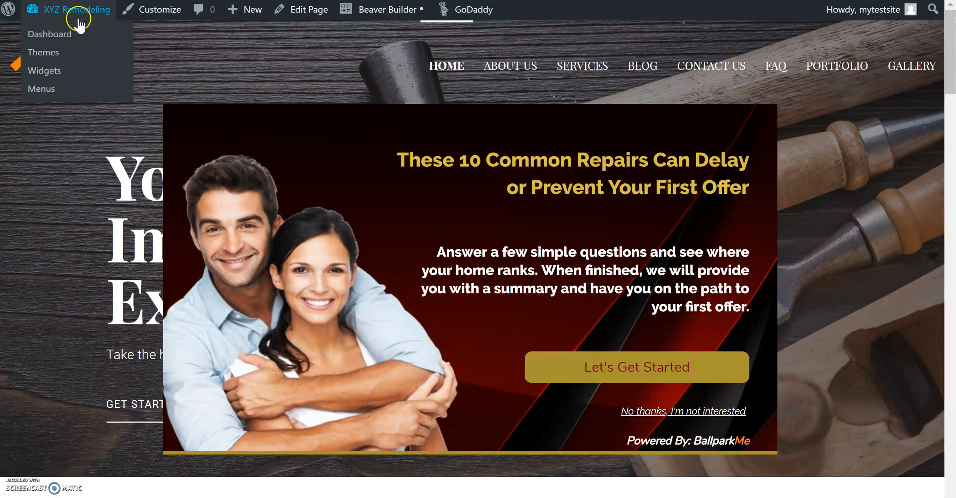
left_click(64, 35)
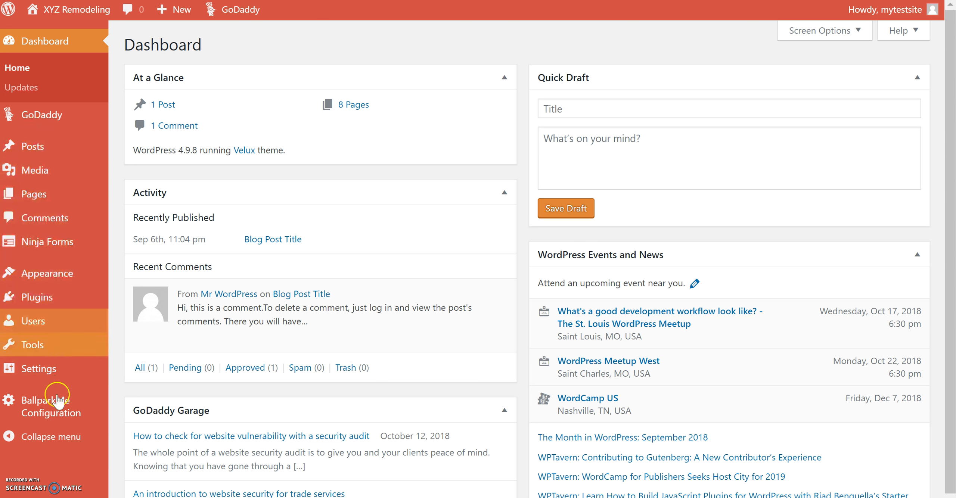
left_click(57, 412)
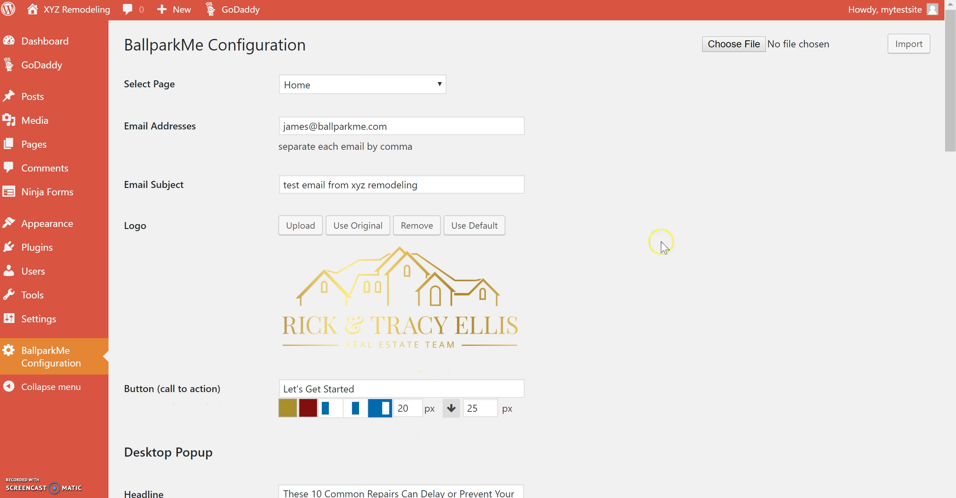
Look over the desktop and mobile popup settings and their previews on the configuration page.
left_click_drag(952, 88, 912, 482)
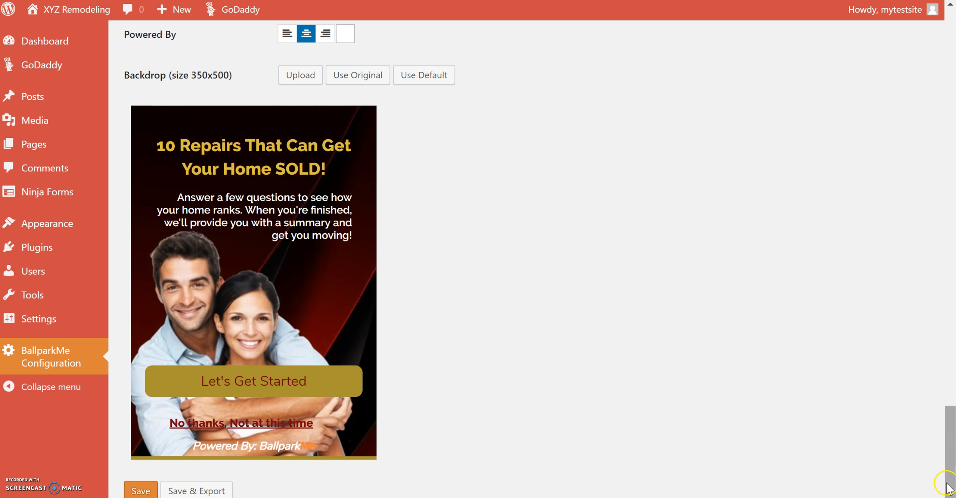
left_click_drag(953, 470, 950, 246)
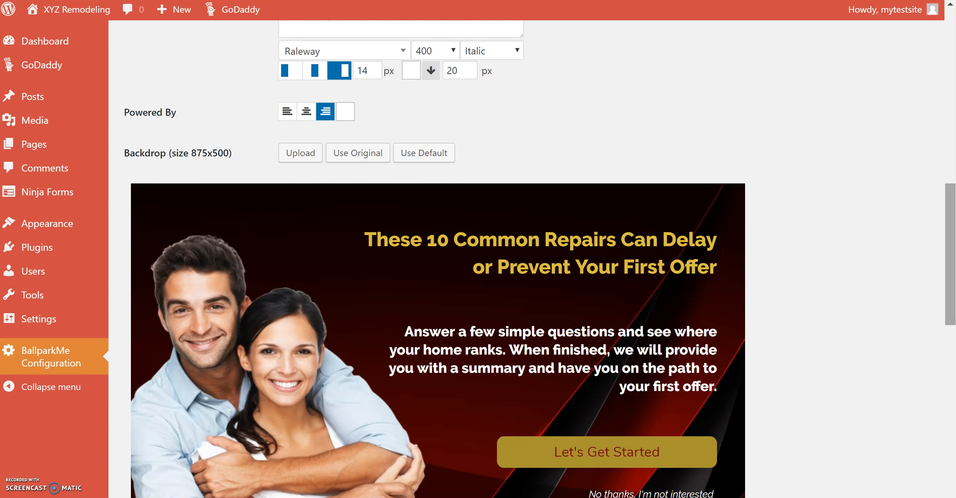
scroll(951, 254, "up", 1)
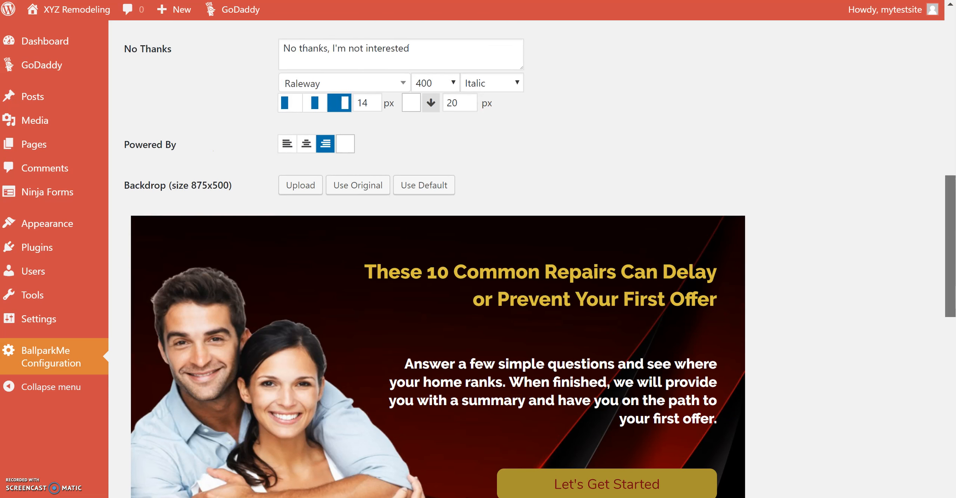
scroll(541, 259, "up", 3)
scroll(541, 258, "down", 5)
scroll(540, 259, "down", 7)
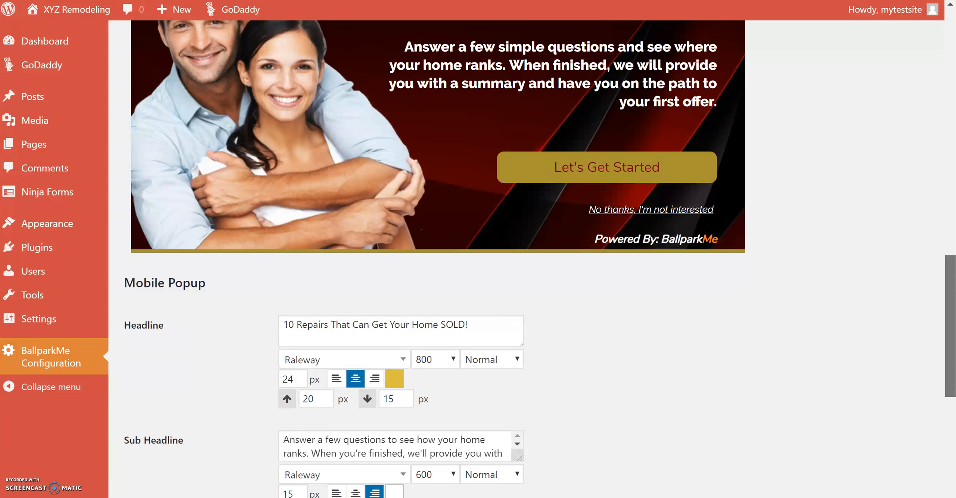
Open the image chooser for the desktop popup's backdrop.
left_click_drag(952, 304, 949, 239)
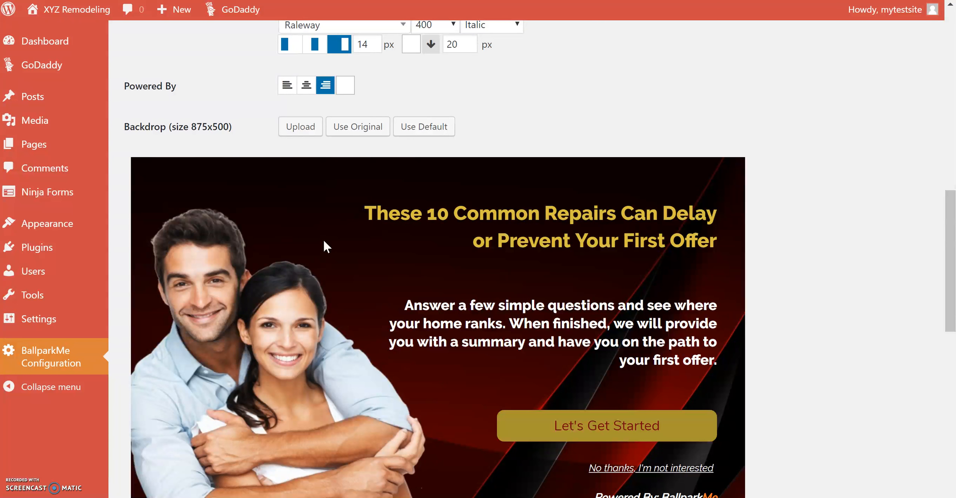
left_click(446, 272)
left_click(301, 129)
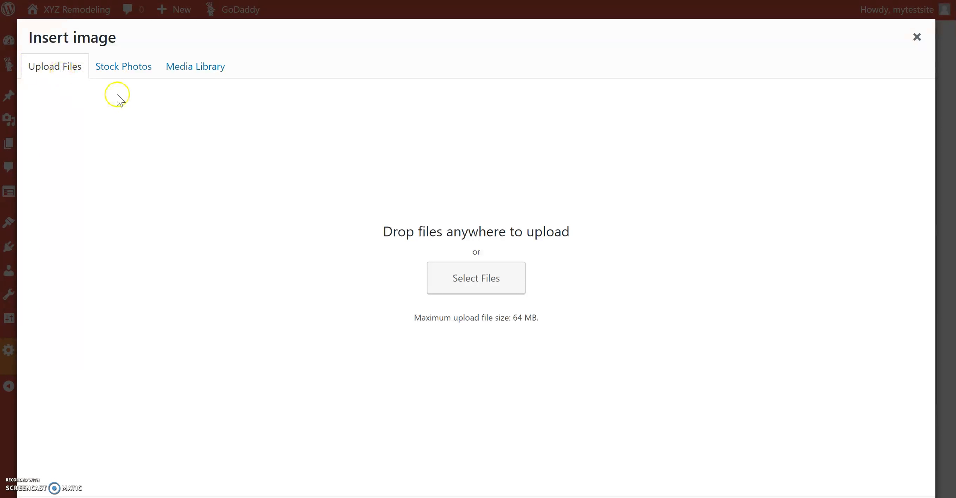
Look through the stock photos and the media library as backdrop sources, then return to file upload.
left_click(120, 73)
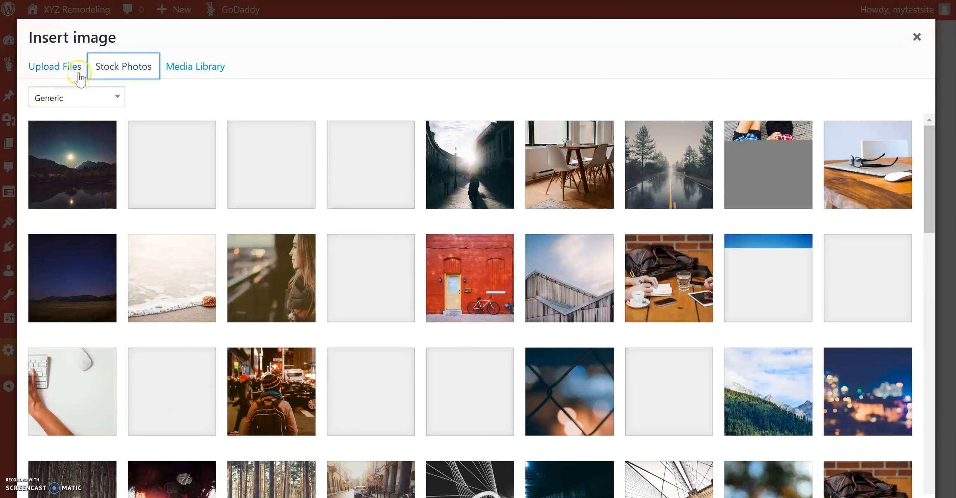
left_click(67, 69)
left_click(122, 71)
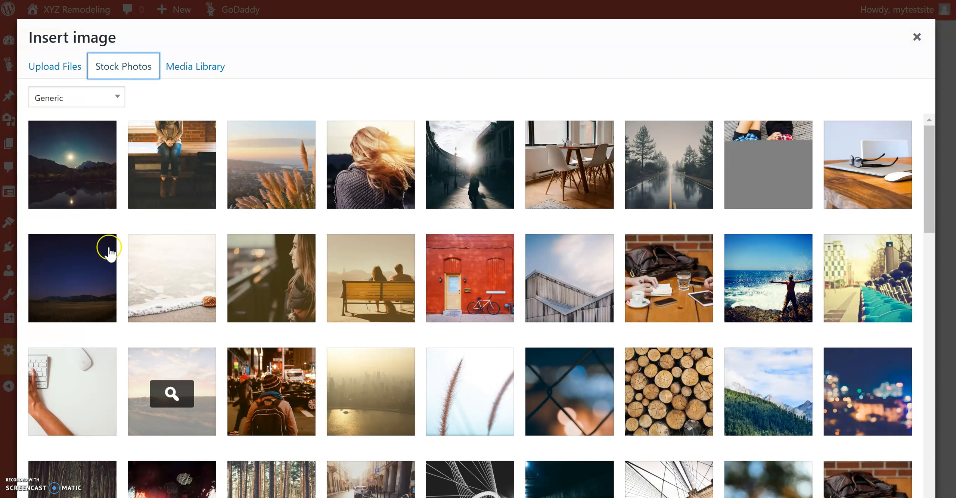
left_click(191, 73)
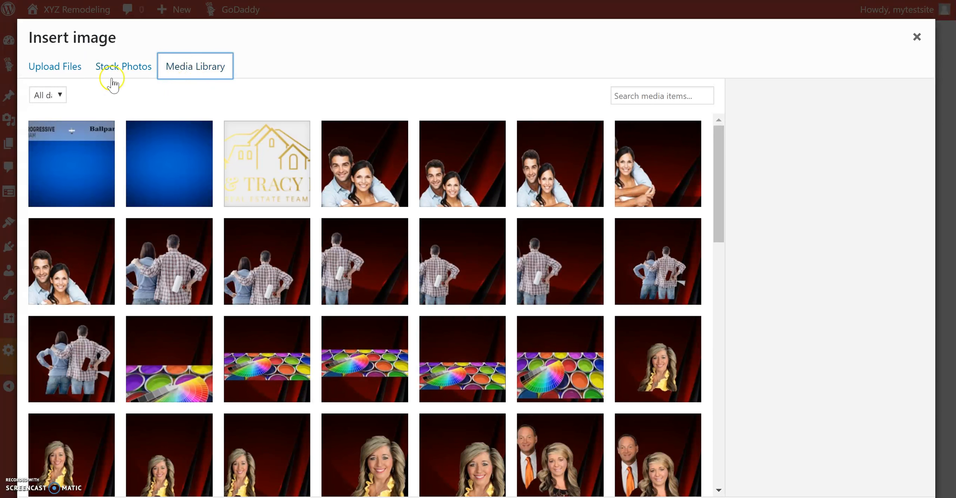
left_click(53, 71)
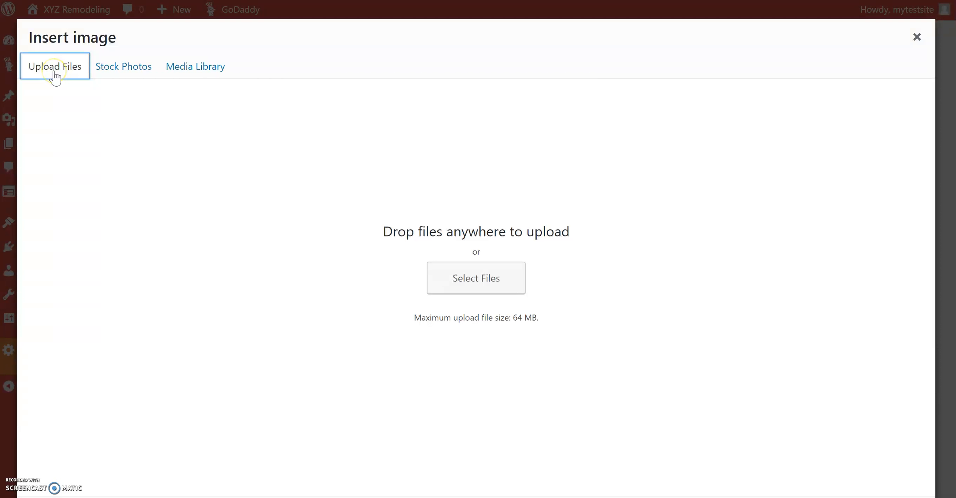
left_click(72, 74)
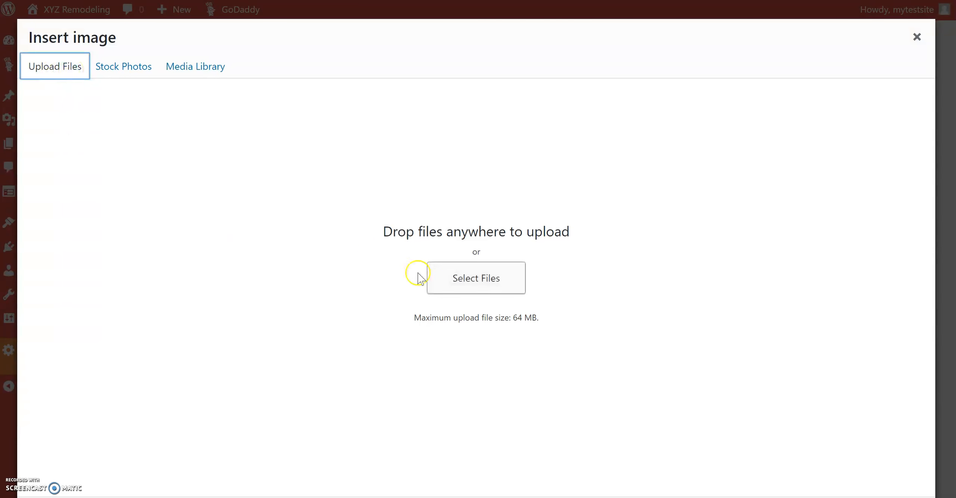
Upload rsz_contractorrsvpbackground from the backgrounds folder and insert it as the desktop popup's backdrop.
left_click(437, 283)
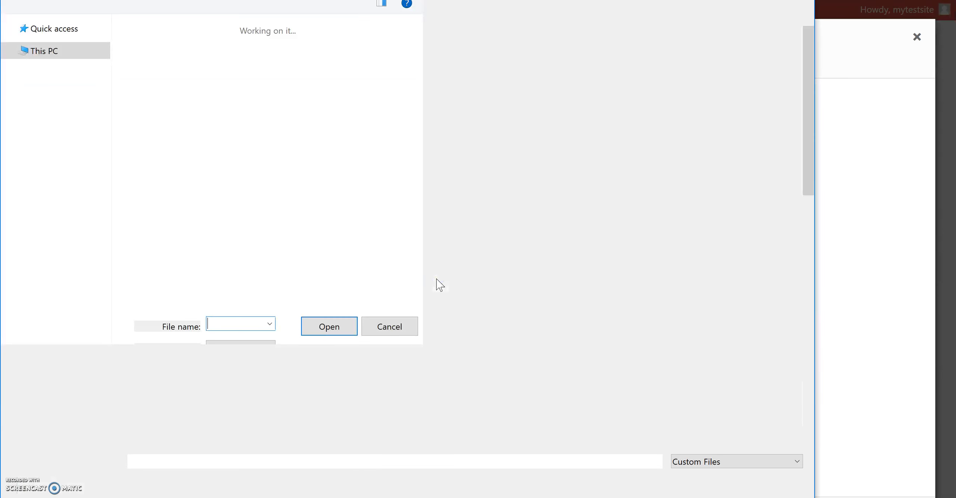
left_click(150, 176)
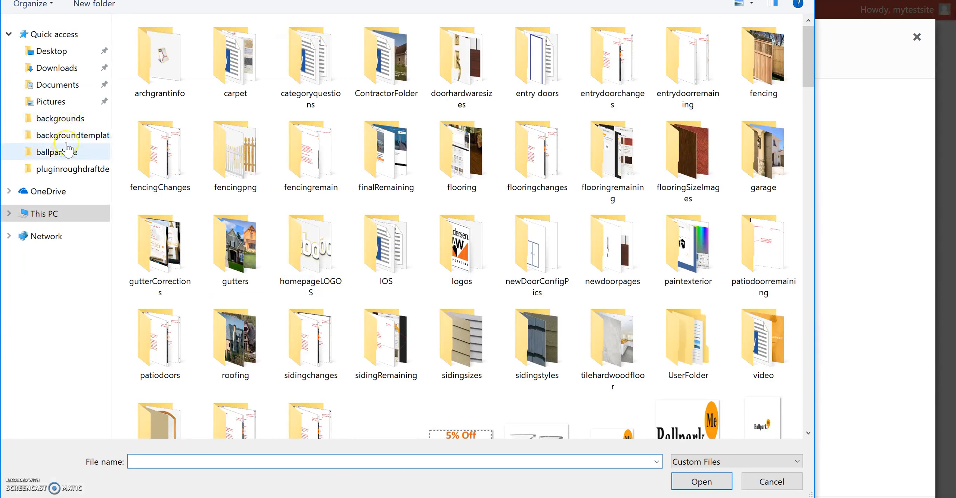
left_click(67, 123)
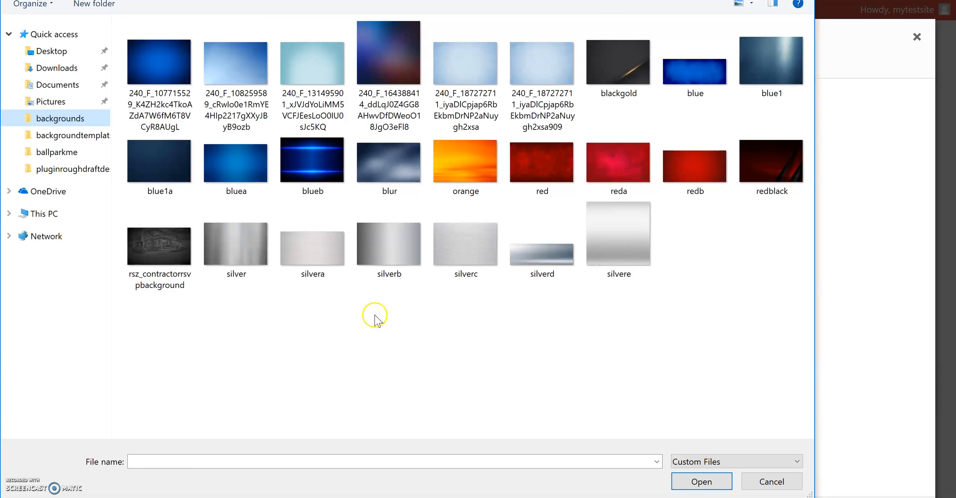
double_click(165, 255)
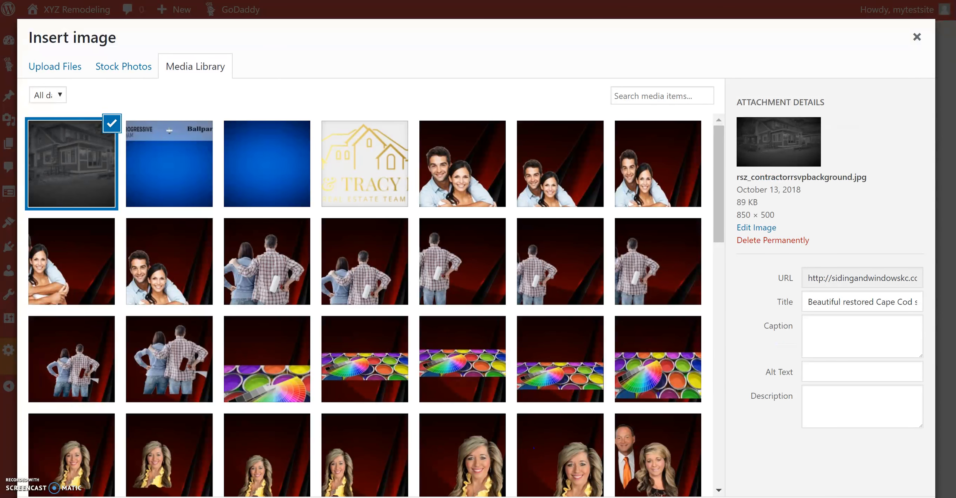
left_click(897, 497)
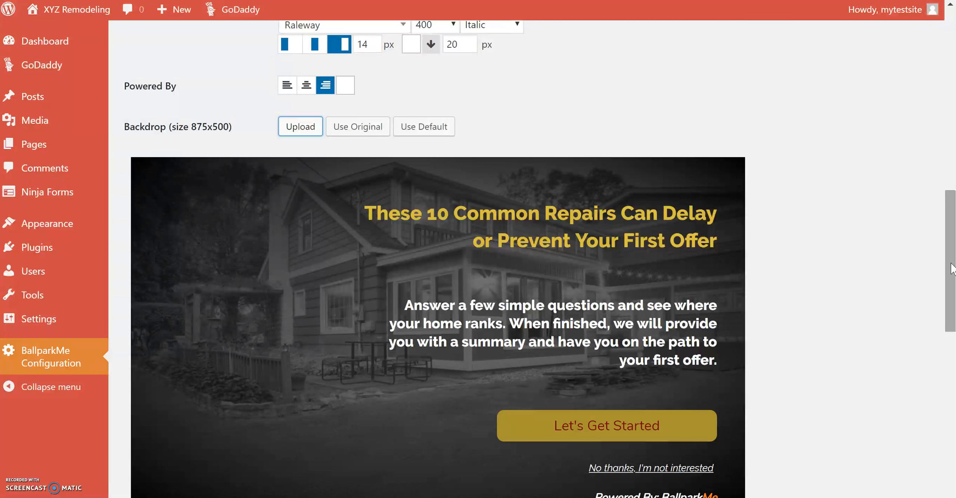
Change the call-to-action button's text to "Start Customizing" and check it in the desktop popup preview.
left_click_drag(952, 265, 949, 264)
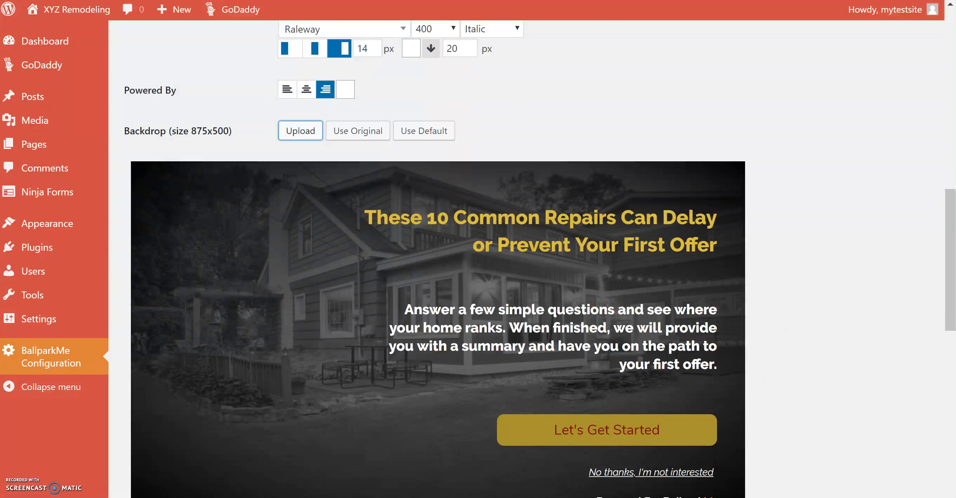
left_click(949, 307)
left_click_drag(949, 307, 953, 208)
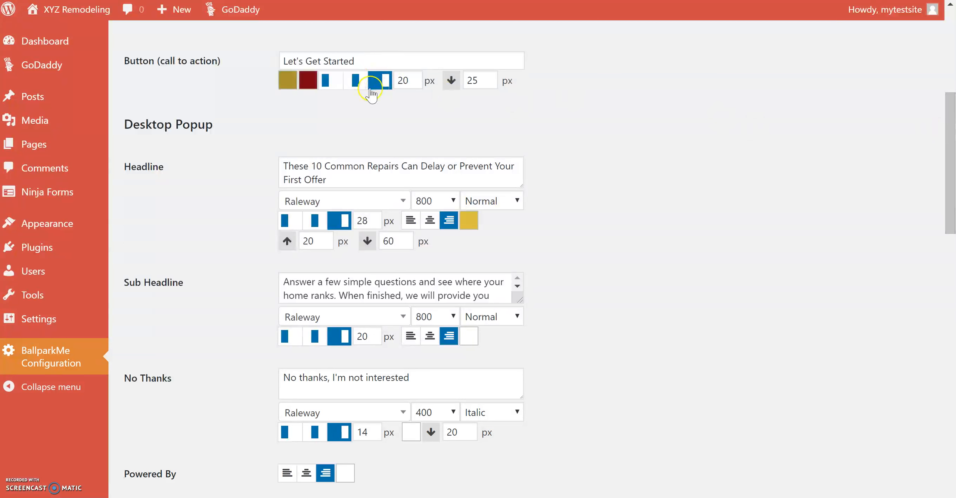
triple_click(359, 65)
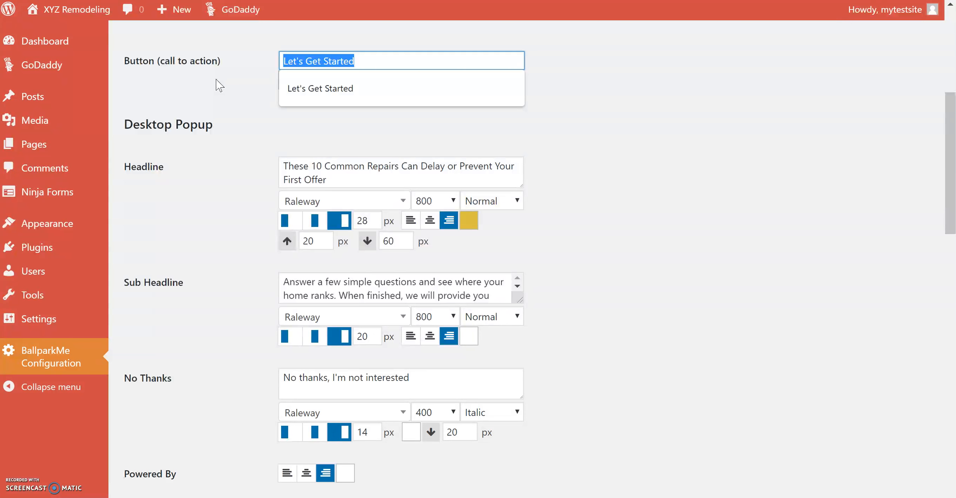
type("S")
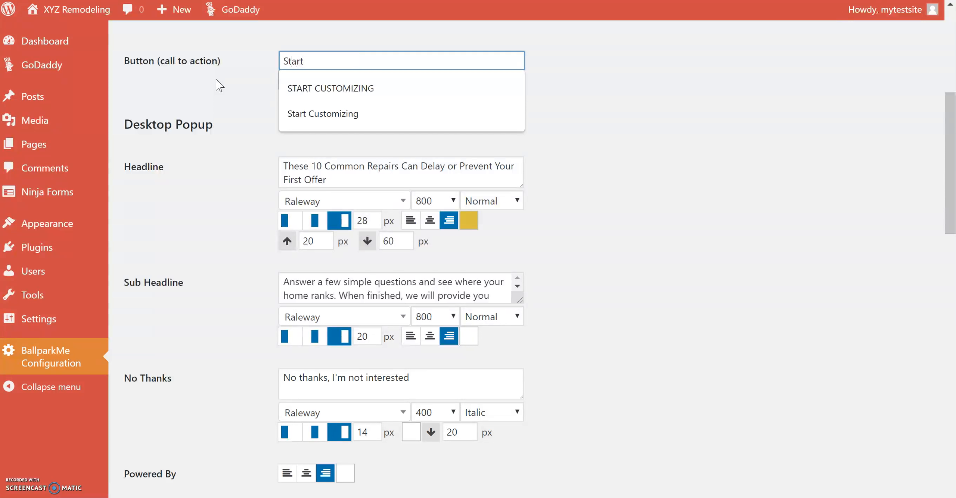
type("tart")
left_click(321, 114)
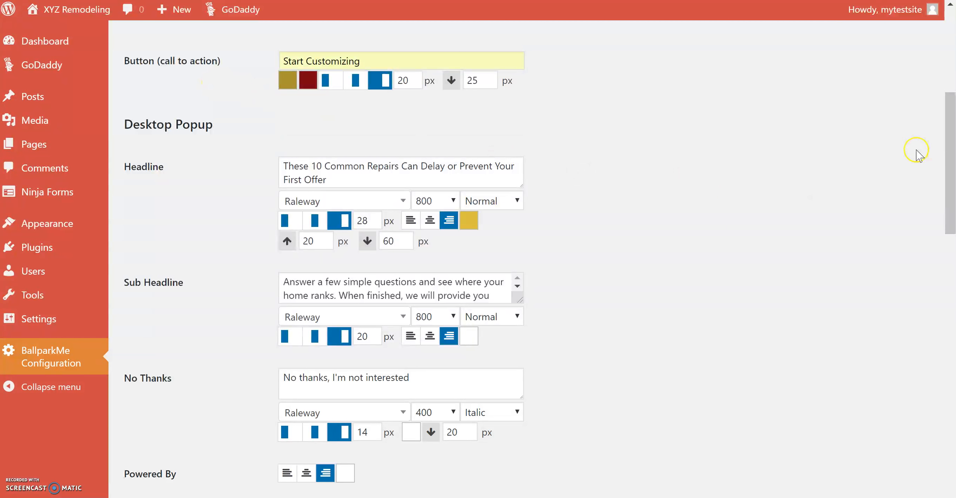
left_click_drag(949, 131, 948, 248)
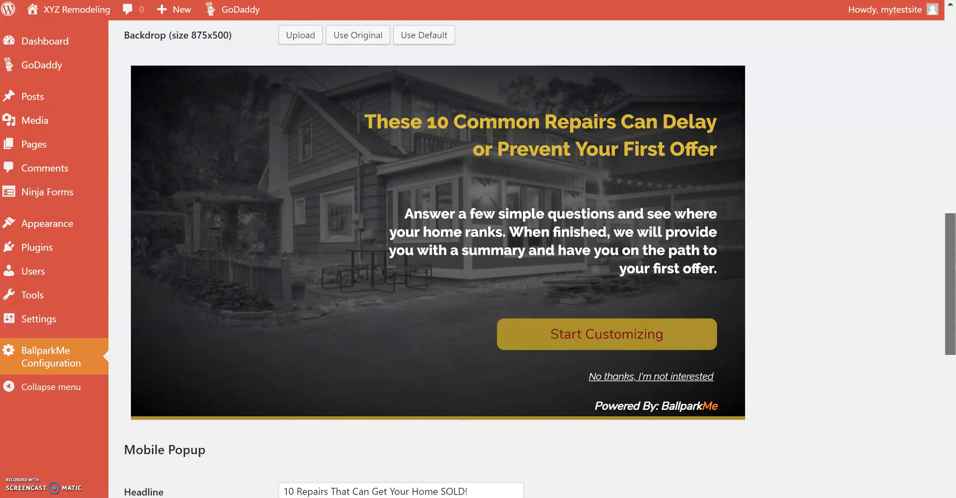
Set the call-to-action button's background to red-orange, starting from the orange swatch and shifting its hue toward red.
left_click_drag(951, 315, 951, 171)
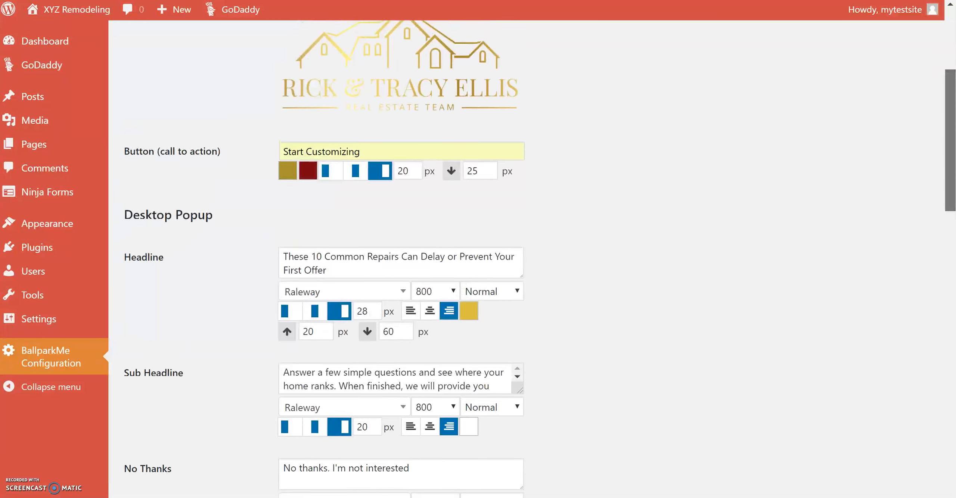
left_click(284, 174)
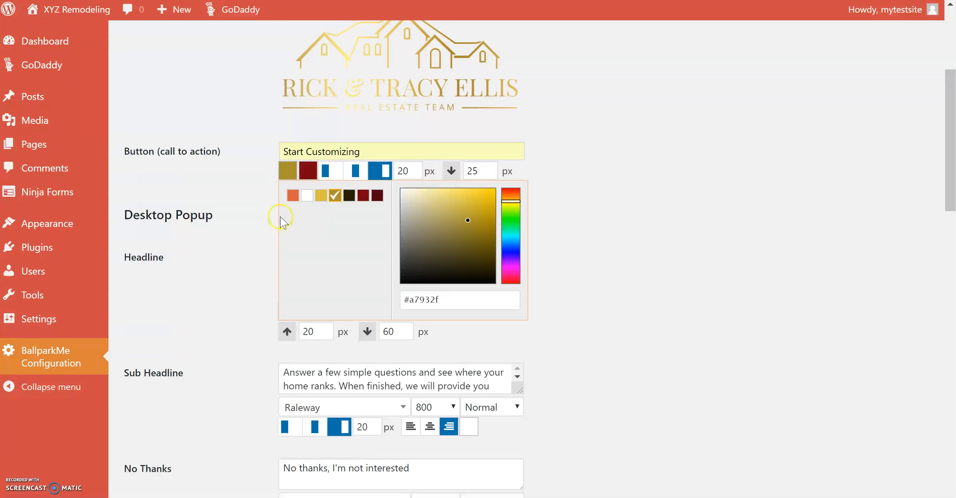
left_click(290, 195)
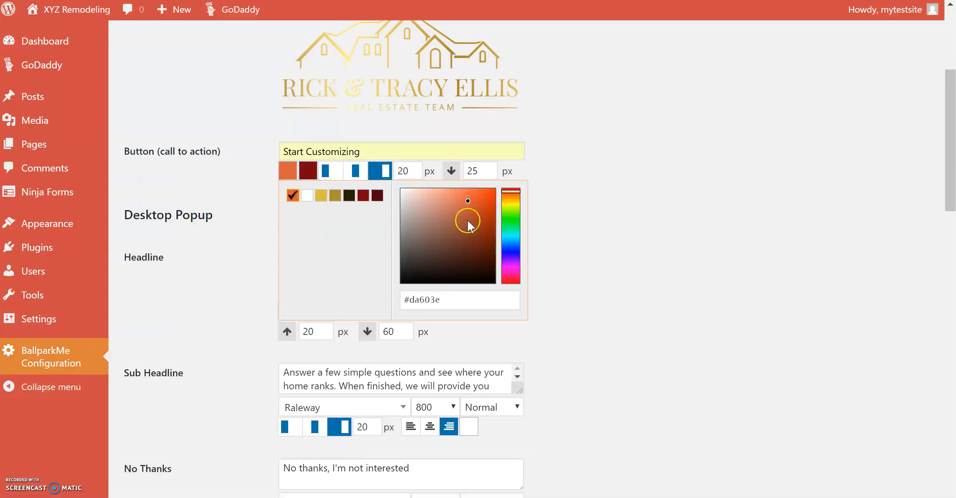
left_click(508, 197)
left_click(511, 190)
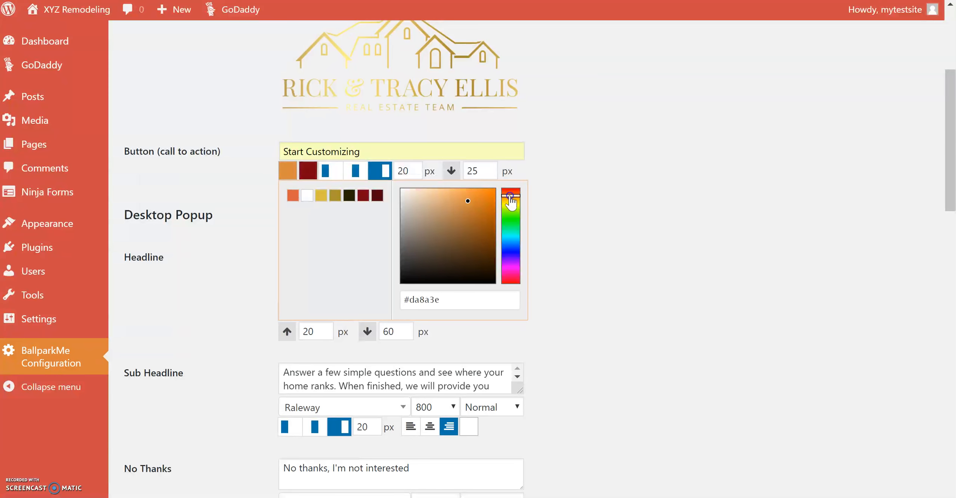
left_click(638, 206)
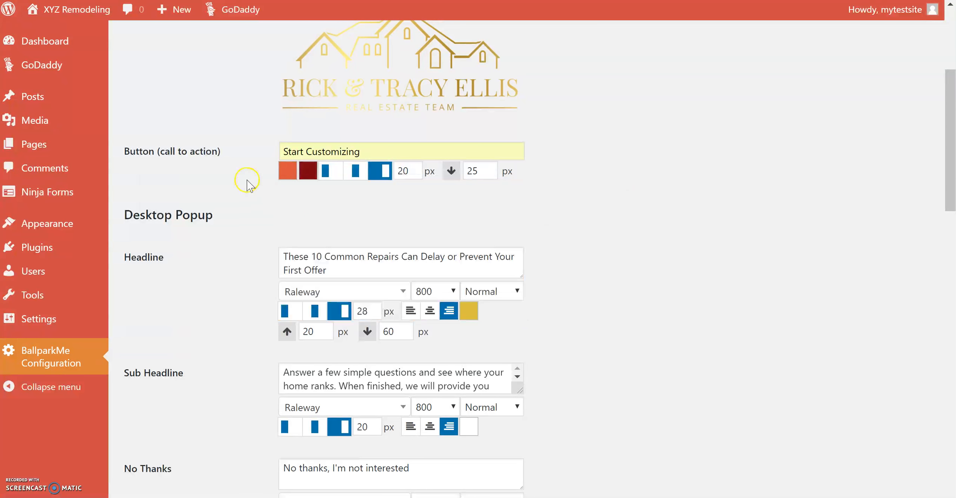
Set the call-to-action button's text colour to white and check the button in the desktop popup preview.
left_click(309, 172)
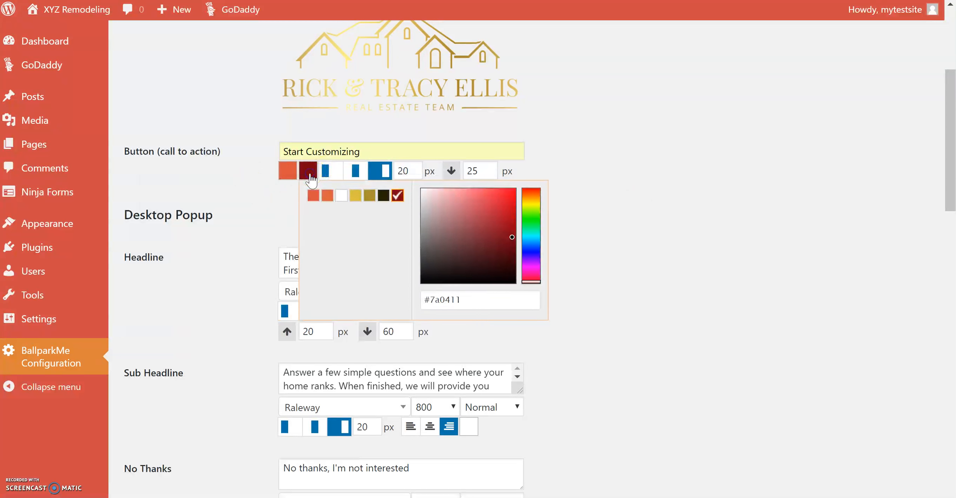
left_click(340, 196)
left_click(631, 247)
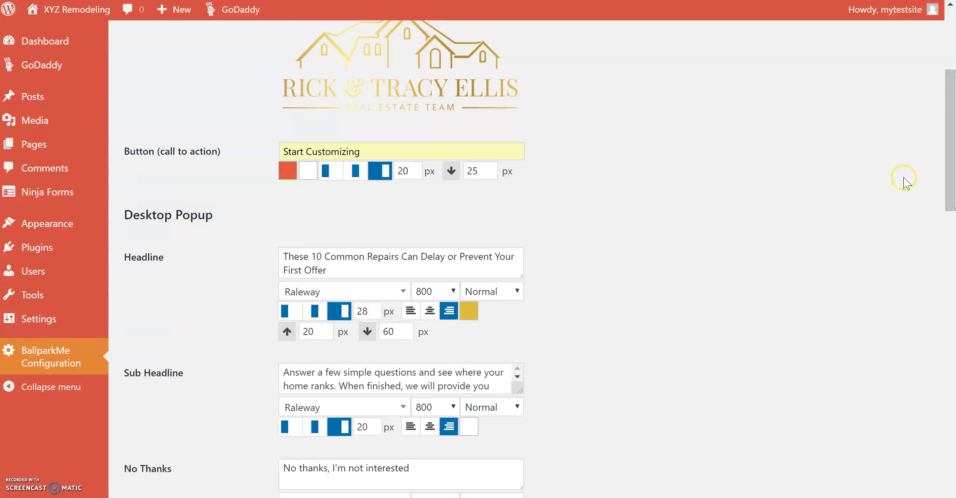
left_click_drag(947, 156, 950, 329)
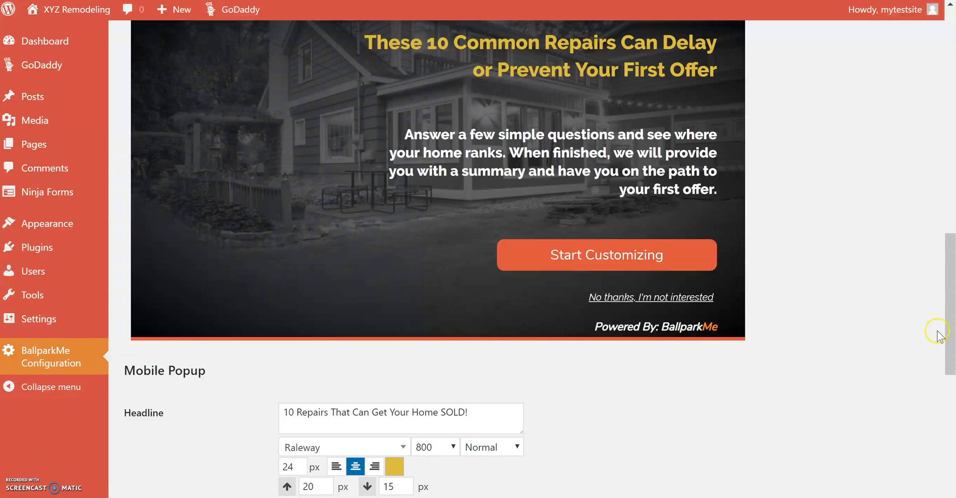
scroll(951, 298, "up", 3)
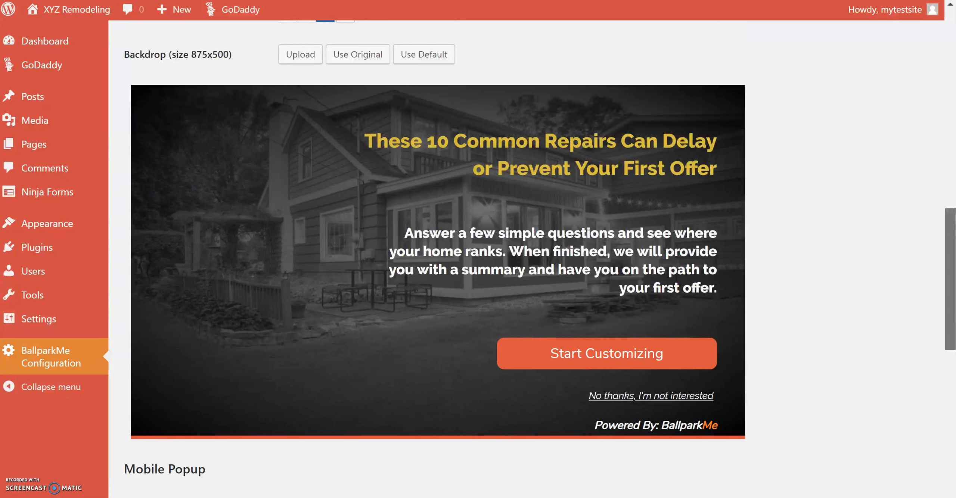
scroll(952, 288, "up", 10)
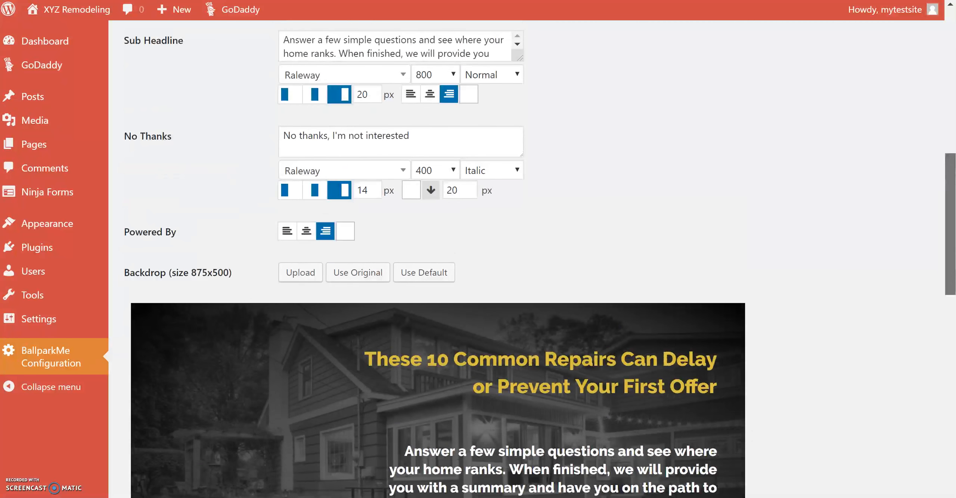
Centre the call-to-action button horizontally and check its position in the desktop popup preview.
scroll(855, 191, "up", 3)
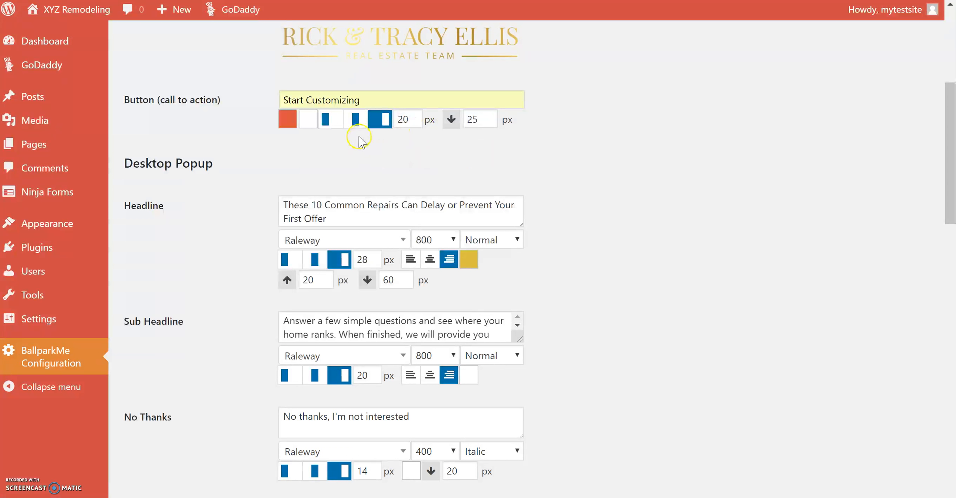
left_click(354, 121)
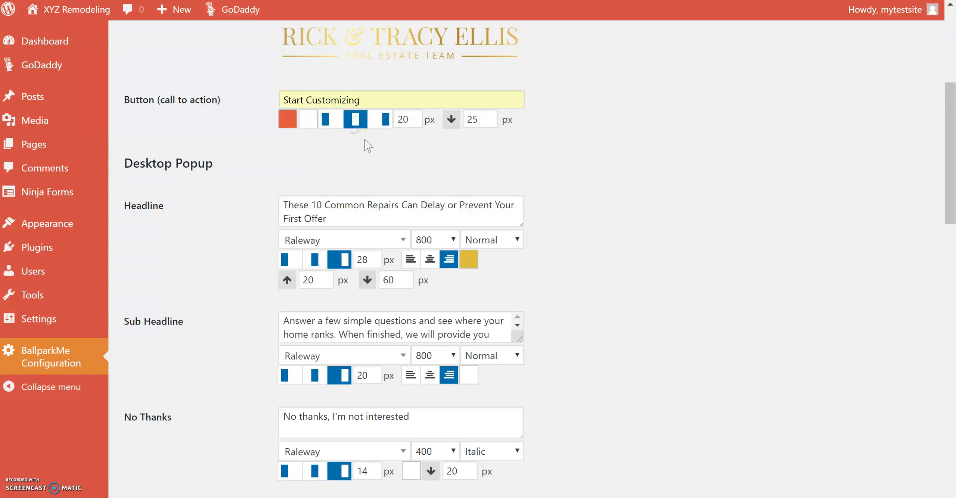
left_click_drag(951, 146, 951, 280)
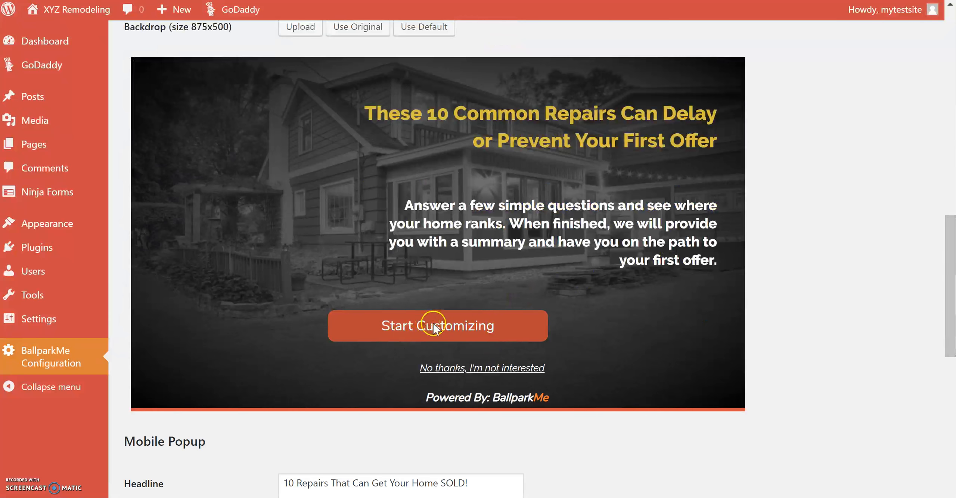
Replace the desktop popup's headline with "Take Advantage Of Some Great Fall Promotions!" and position the headline block in the centre.
scroll(751, 215, "up", 15)
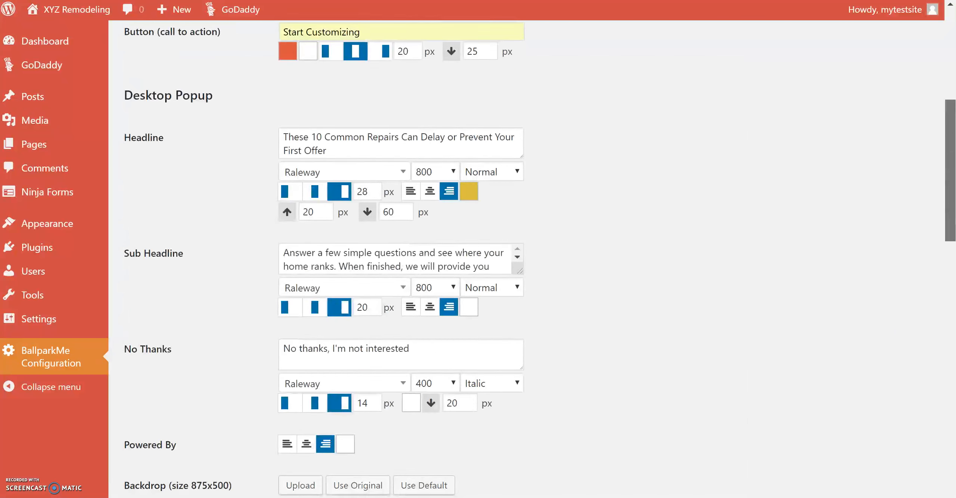
left_click_drag(413, 266, 220, 256)
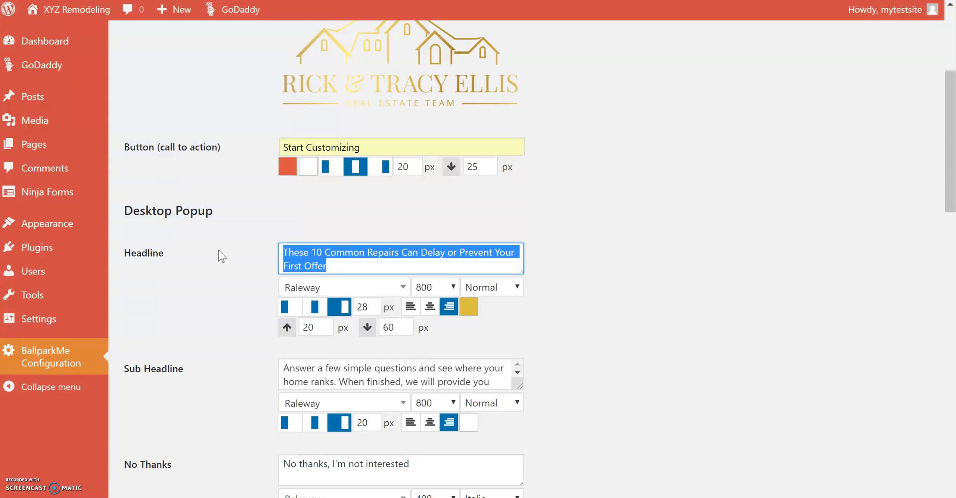
type("Take Ad")
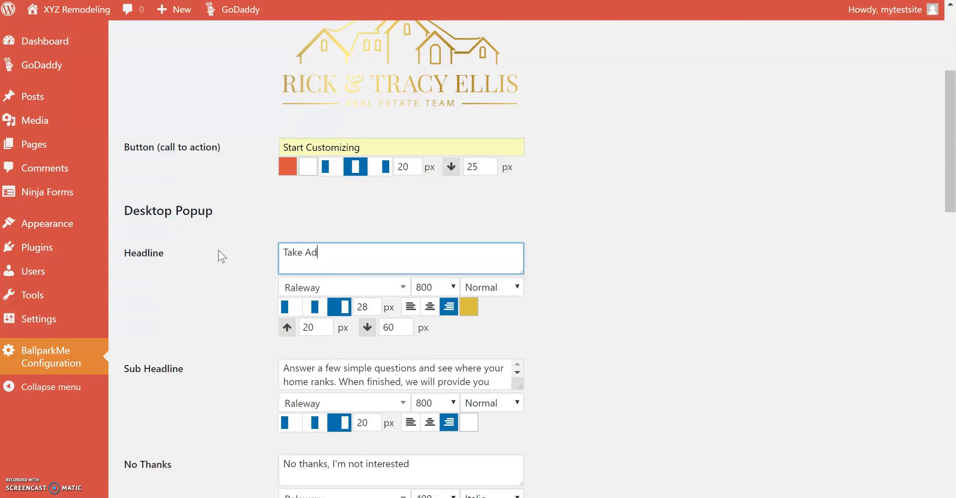
type("vantage Of Some Great ")
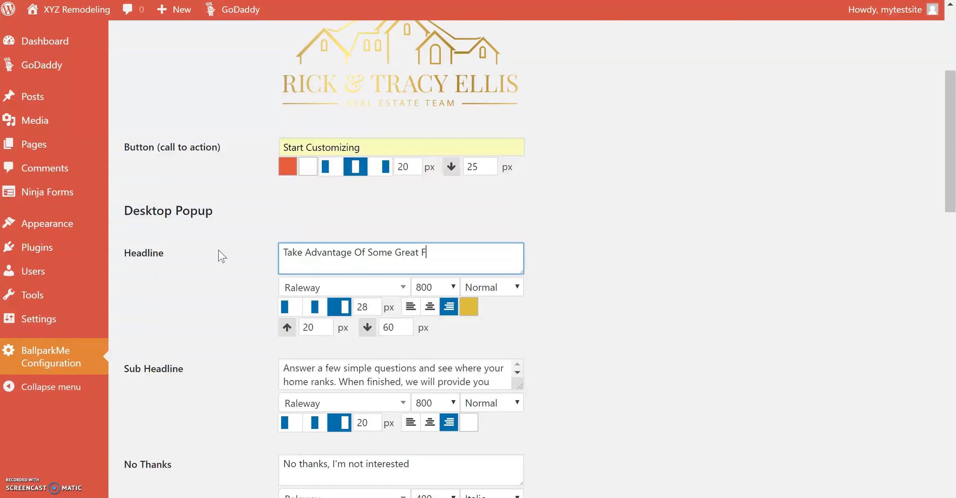
type("Fall Promiotions!")
left_click(315, 309)
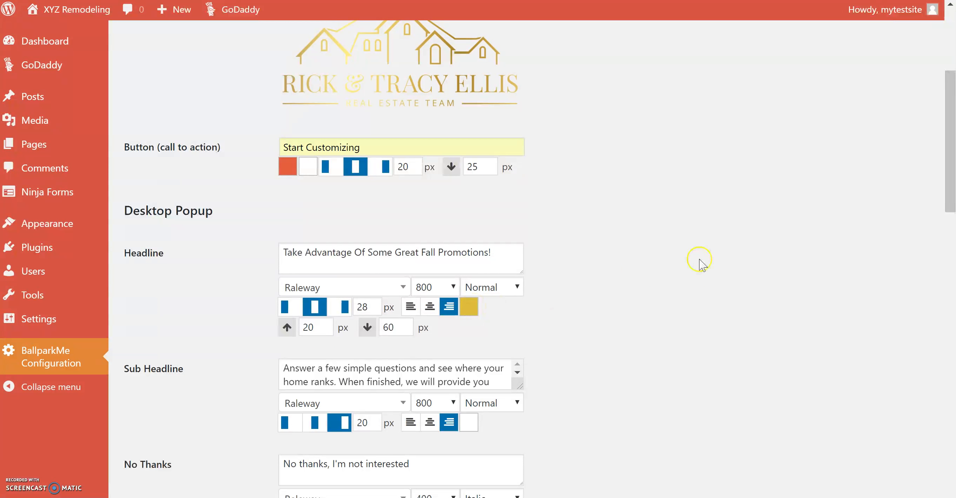
Set the desktop headline's text colour to white (#ffffff).
mouse_move(951, 140)
left_mouse_down()
mouse_move(954, 266)
mouse_move(953, 149)
left_mouse_up()
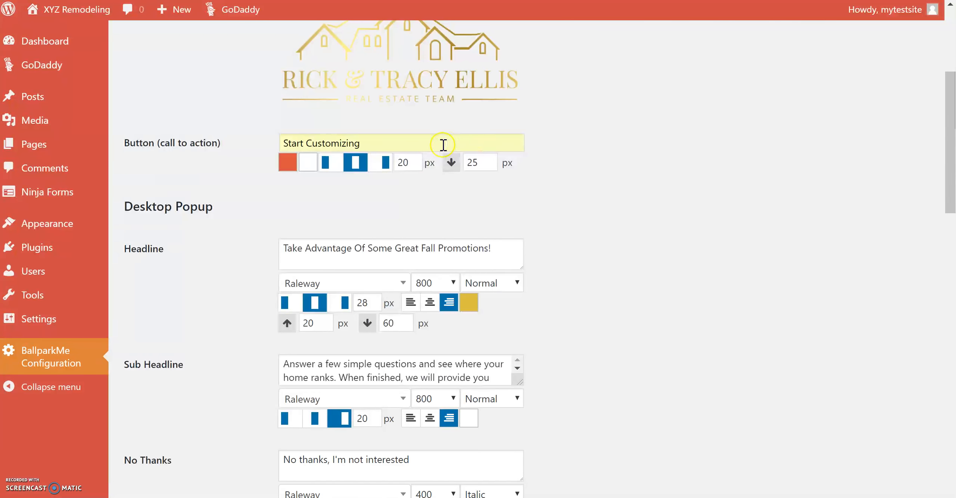
left_click(469, 303)
left_click(503, 332)
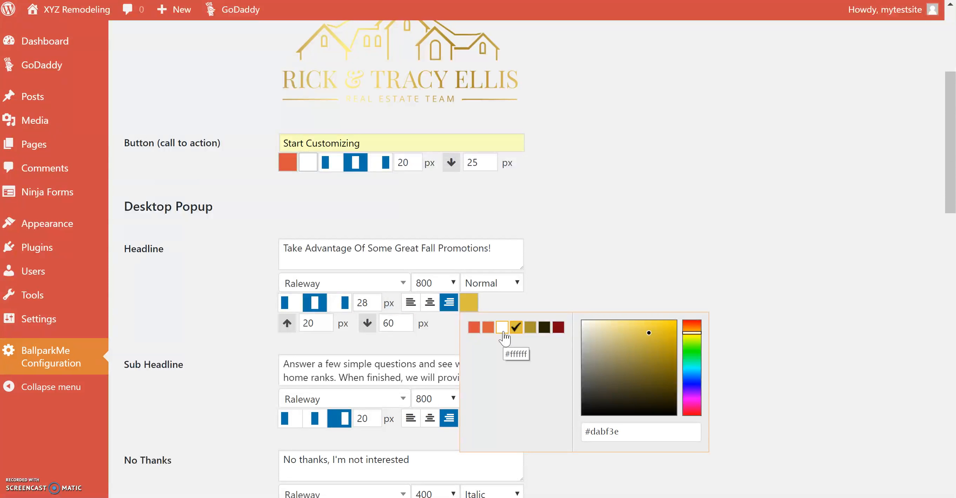
left_click(603, 430)
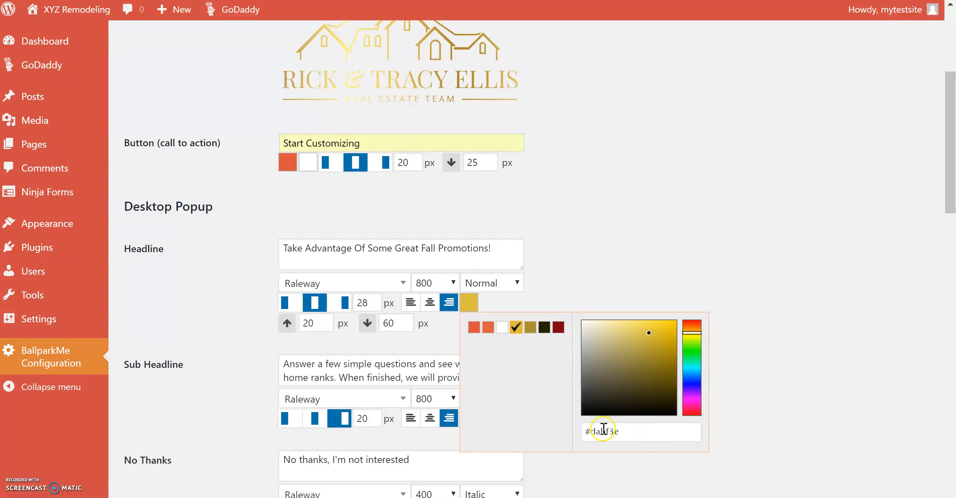
left_click(504, 330)
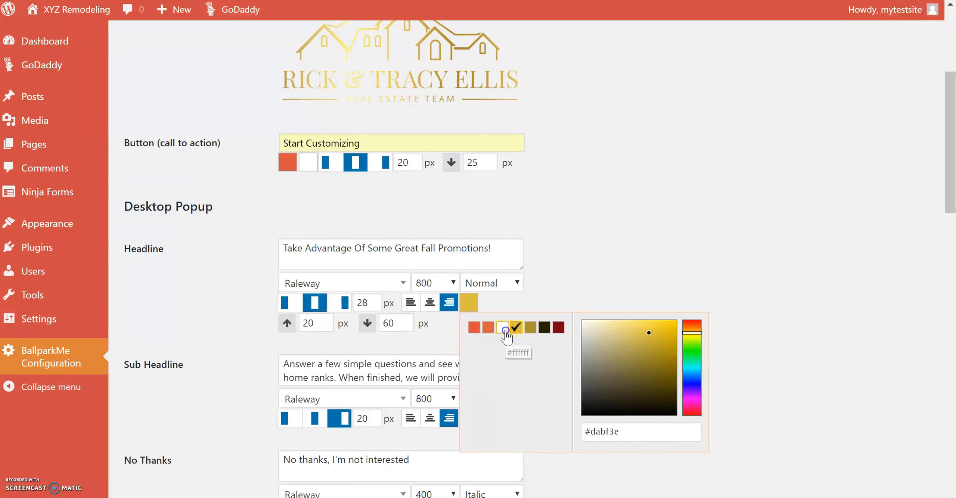
left_click(613, 235)
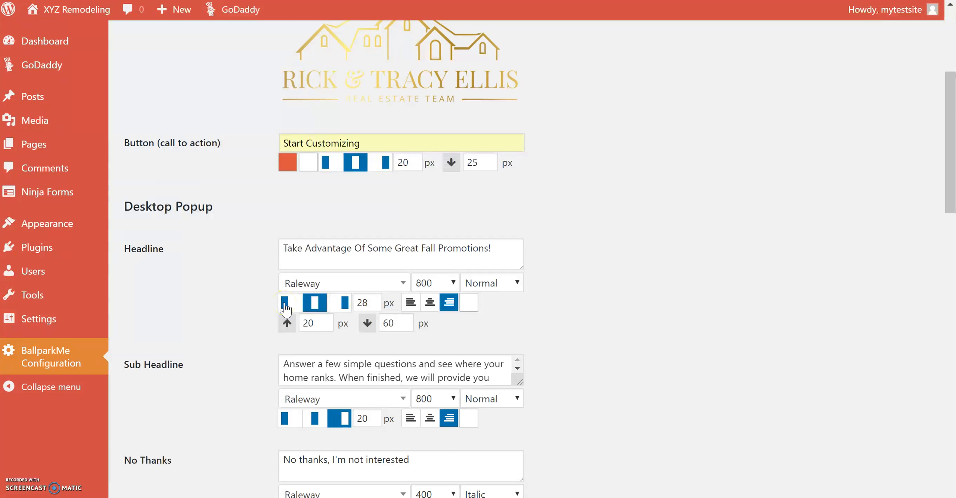
Centre-align the desktop headline's text and check it in the popup preview.
left_click(289, 311)
left_click(344, 325)
left_click(430, 306)
left_click(430, 304)
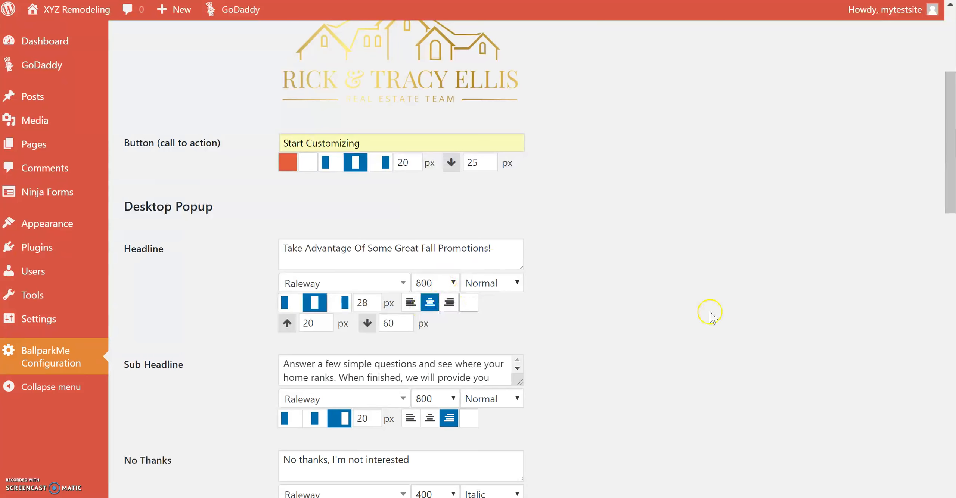
left_click_drag(952, 145, 953, 251)
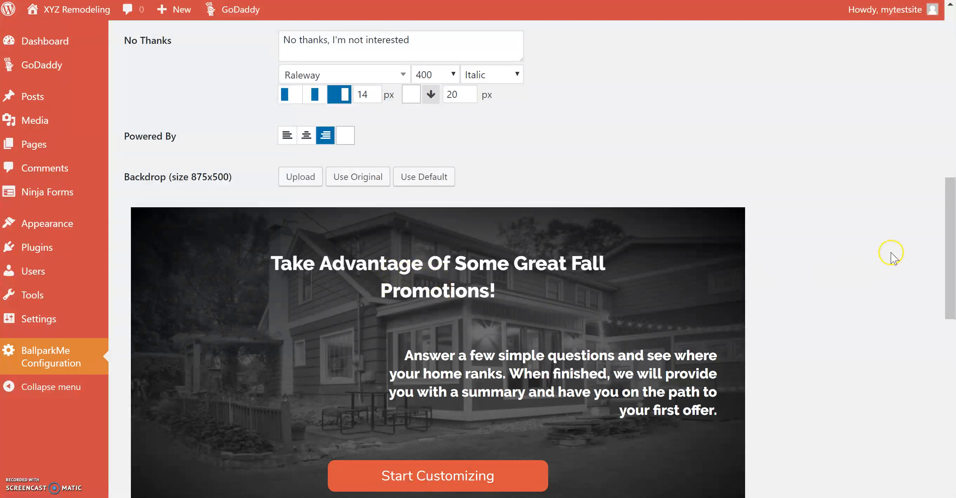
Set the desktop headline's text colour to the orange swatch #da603e and check it in the popup preview.
left_click_drag(952, 248, 951, 149)
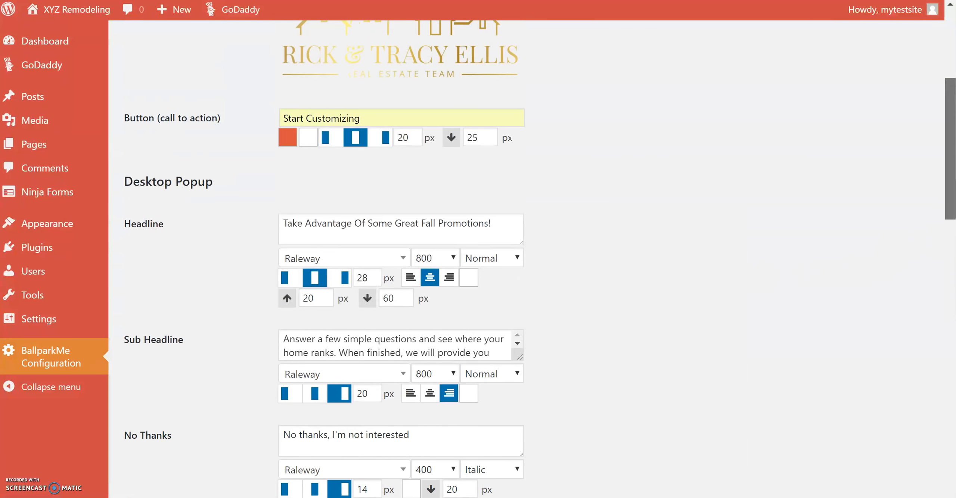
left_click(469, 279)
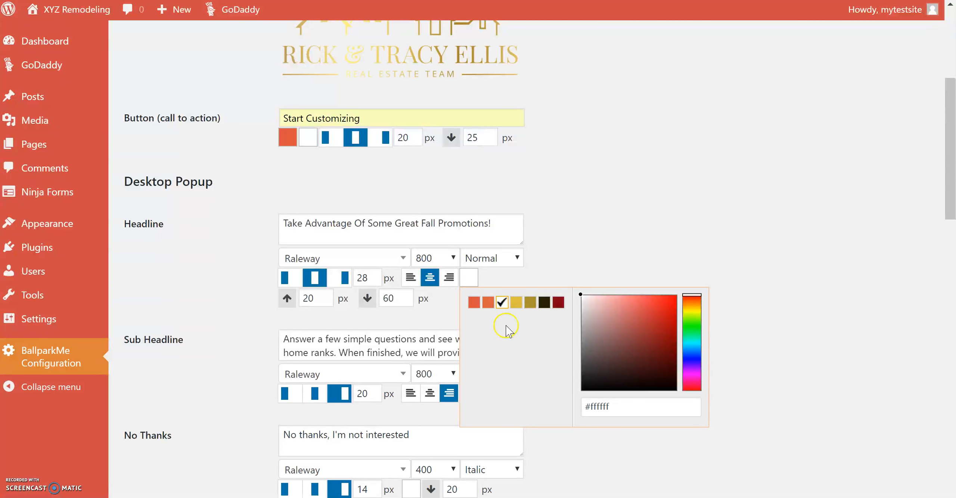
left_click(488, 303)
left_click(612, 237)
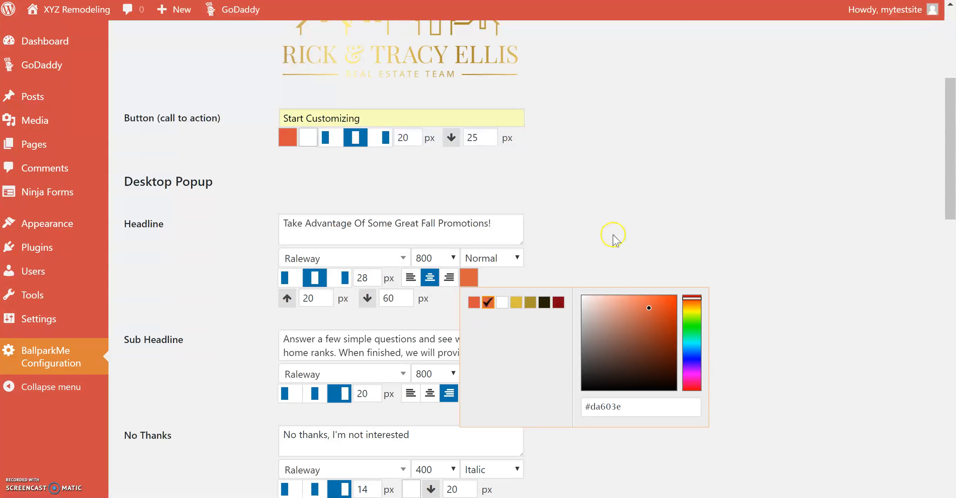
scroll(614, 243, "down", 10)
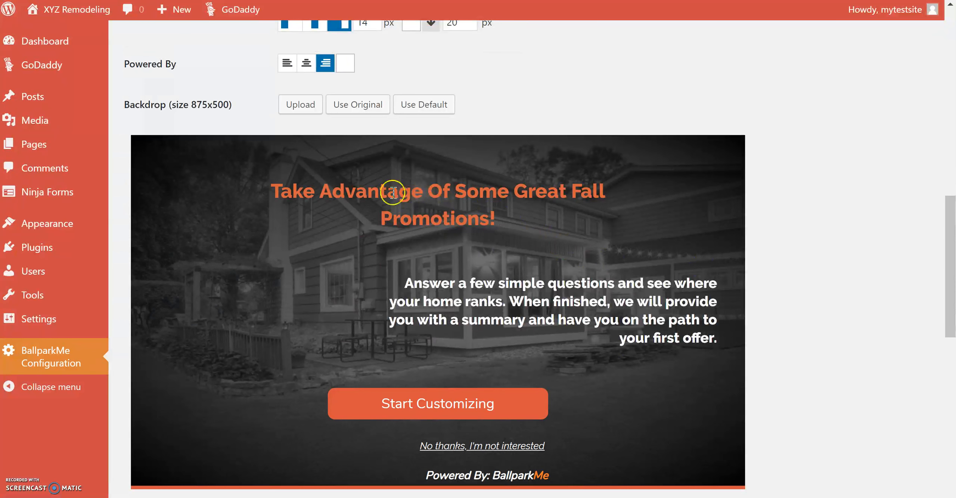
Replace the desktop sub headline with "Great Fall Promotion! Take $250 Per Window Or $450 Patio Door".
left_click_drag(949, 277, 949, 181)
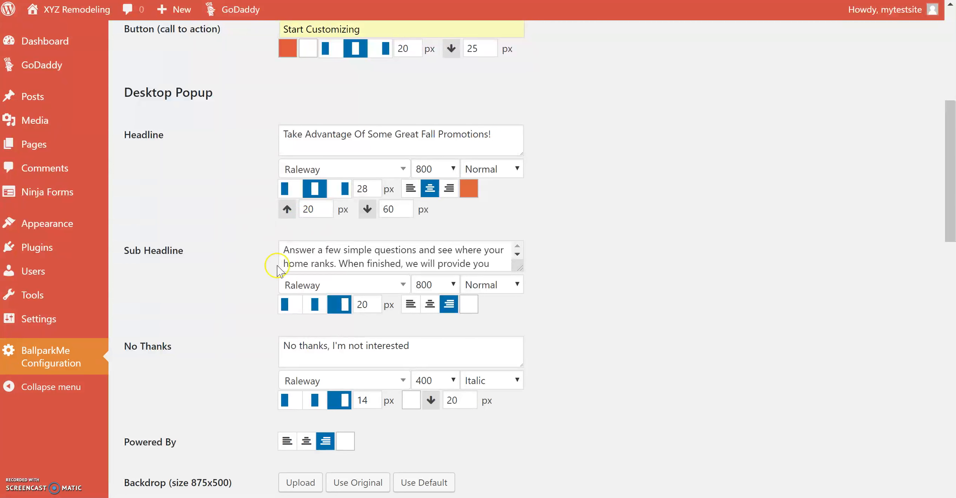
left_click_drag(285, 250, 585, 291)
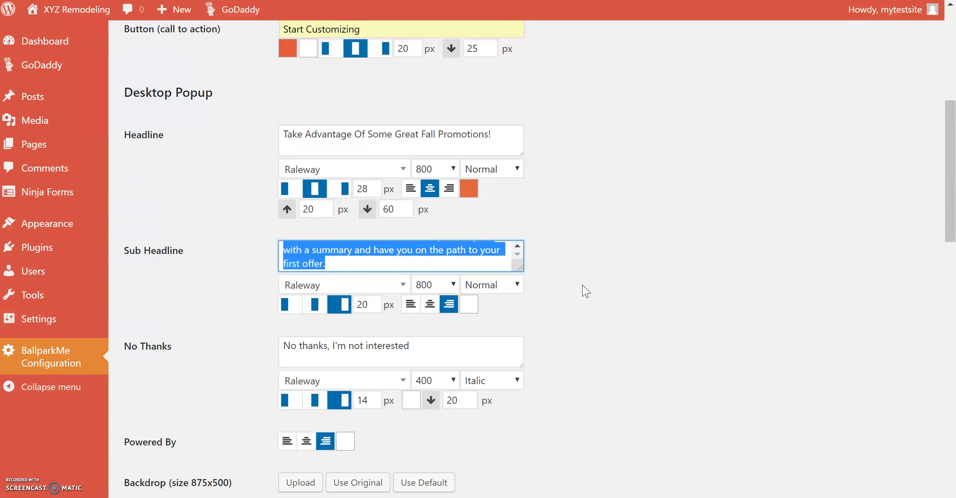
type("Great Fall Promotion")
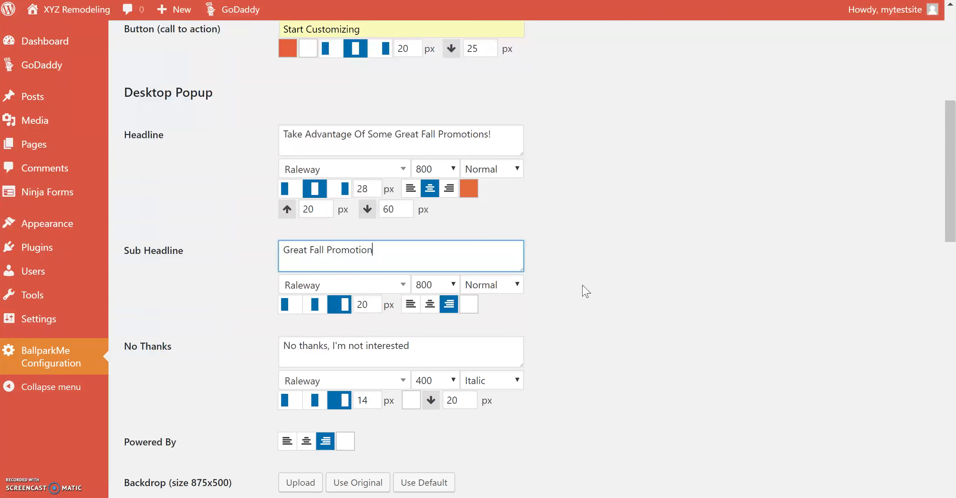
type("ake")
type(" $250 Per Window Or $450 Patio Door")
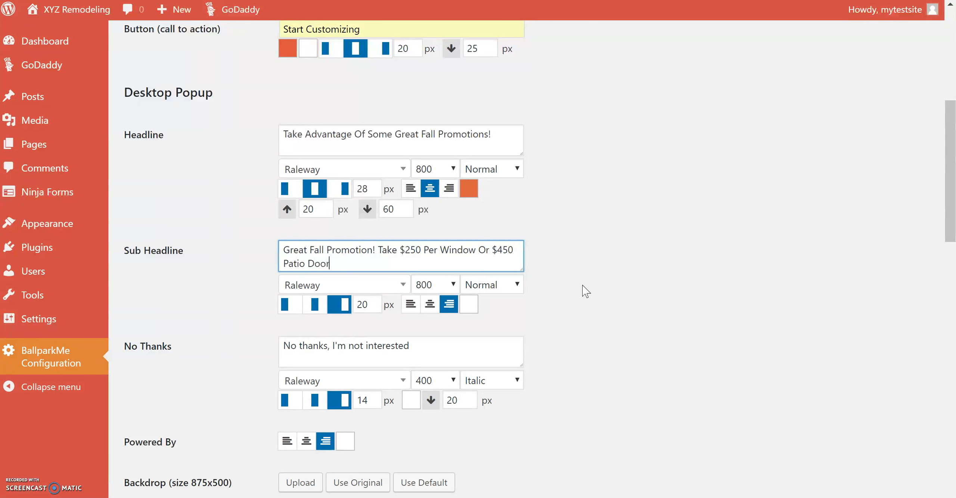
left_click(585, 291)
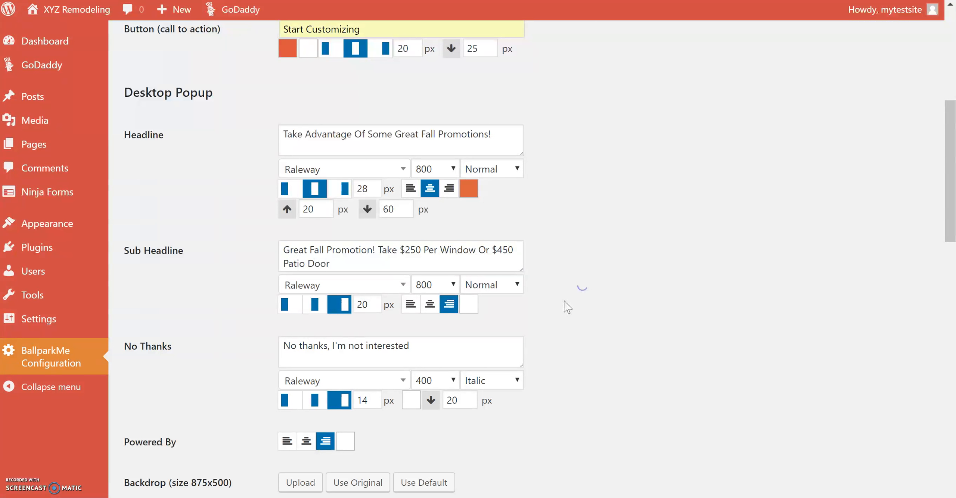
Centre both the desktop sub headline's block position and its text alignment, and check them in the popup preview.
left_click(315, 304)
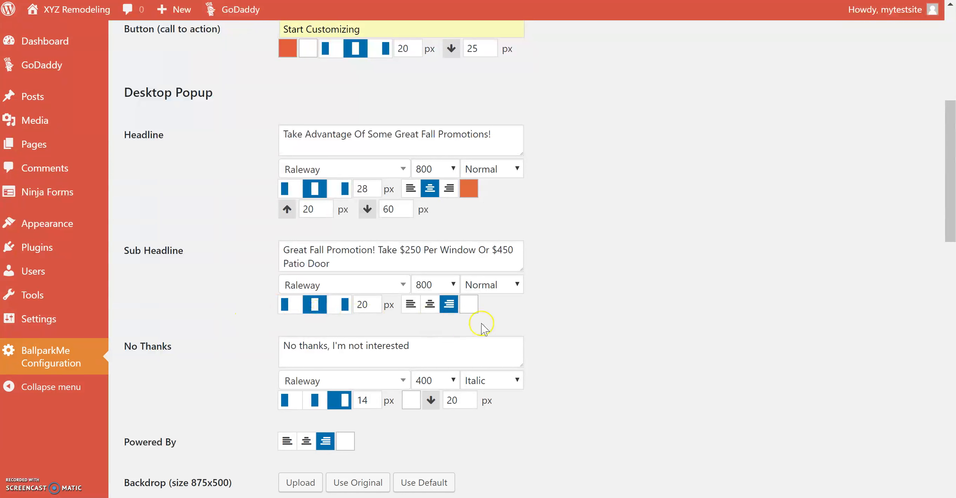
left_click(430, 305)
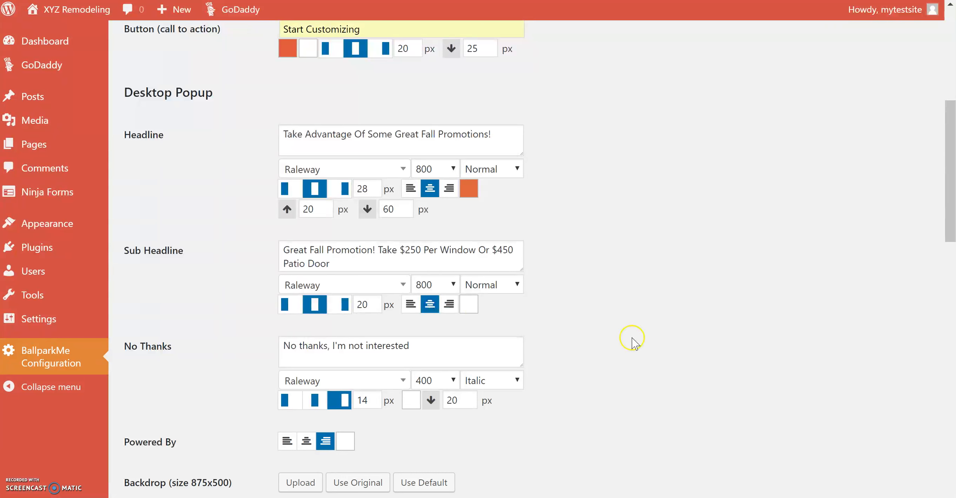
left_click_drag(952, 174, 947, 290)
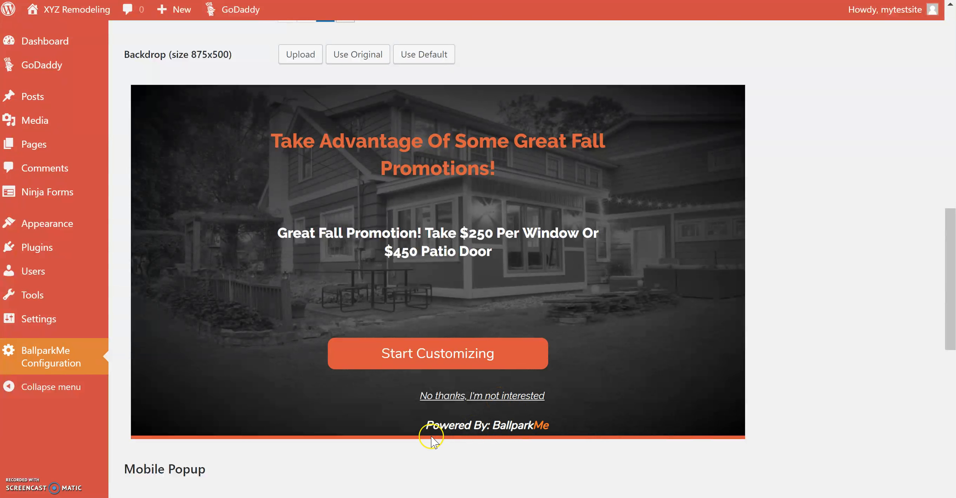
Centre the desktop popup's Powered By line and No Thanks link, and check both in the preview.
scroll(950, 268, "up", 3)
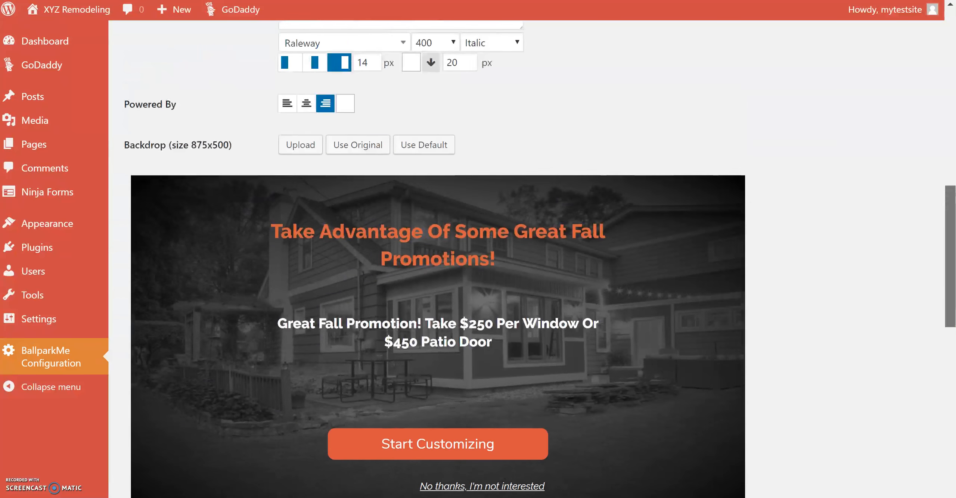
scroll(951, 268, "up", 2)
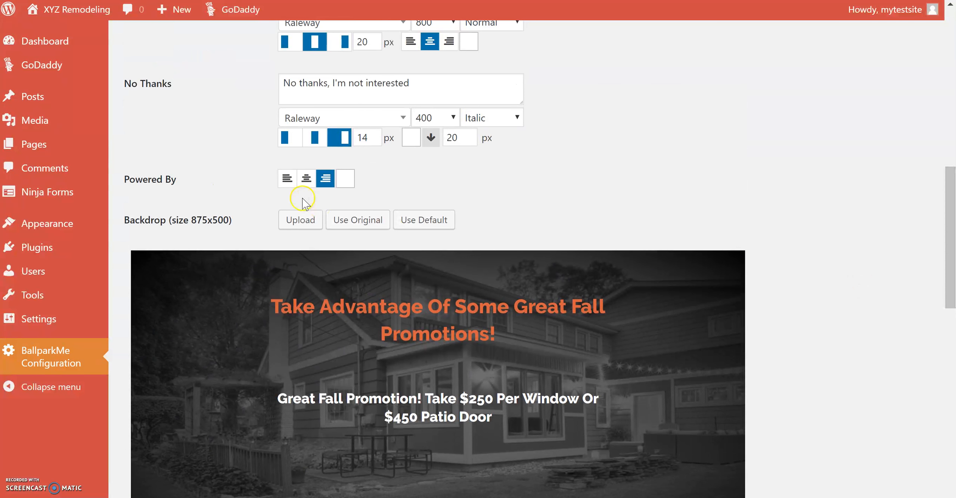
left_click(307, 179)
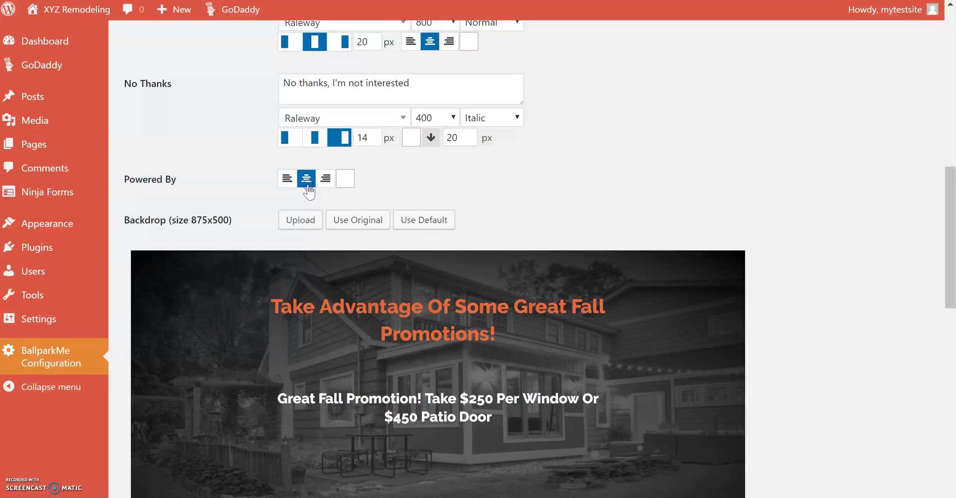
left_click(321, 142)
left_click_drag(951, 222, 952, 268)
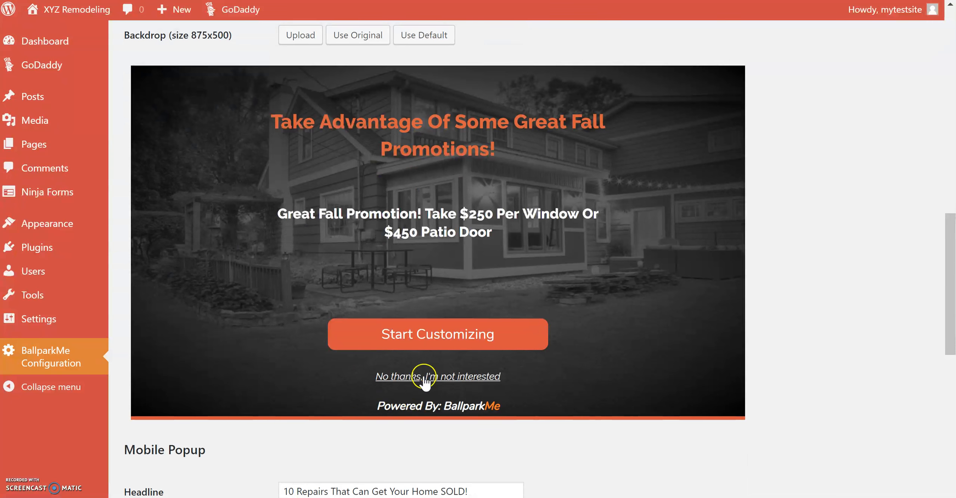
Set the desktop popup headline's font size to 36 px.
left_click(955, 317)
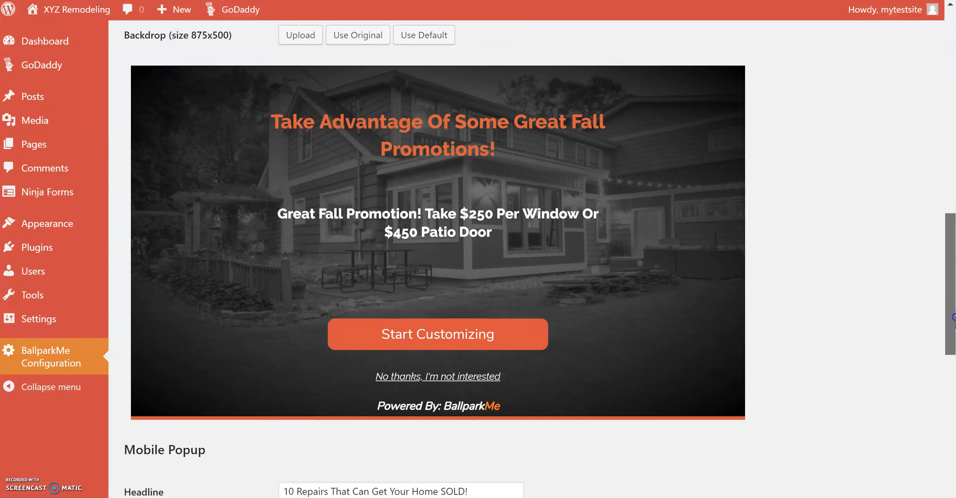
left_click_drag(954, 318, 954, 214)
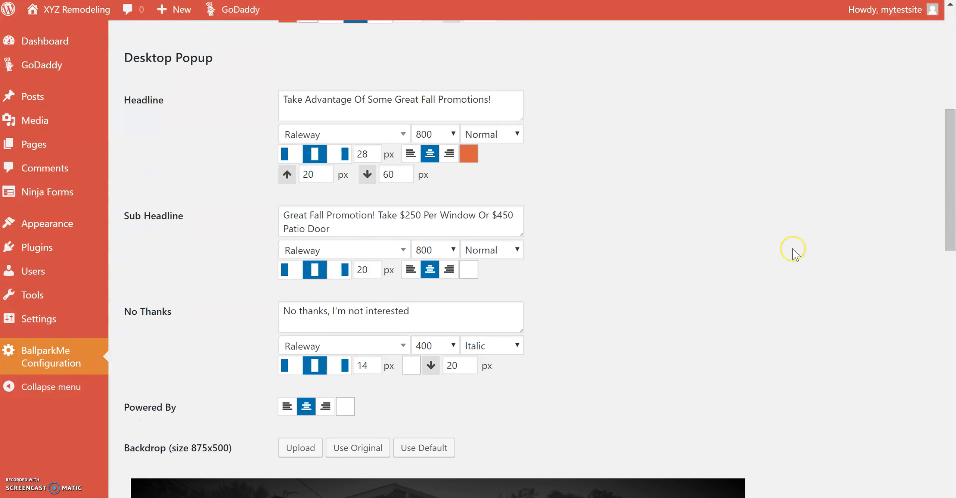
left_click_drag(951, 235, 950, 231)
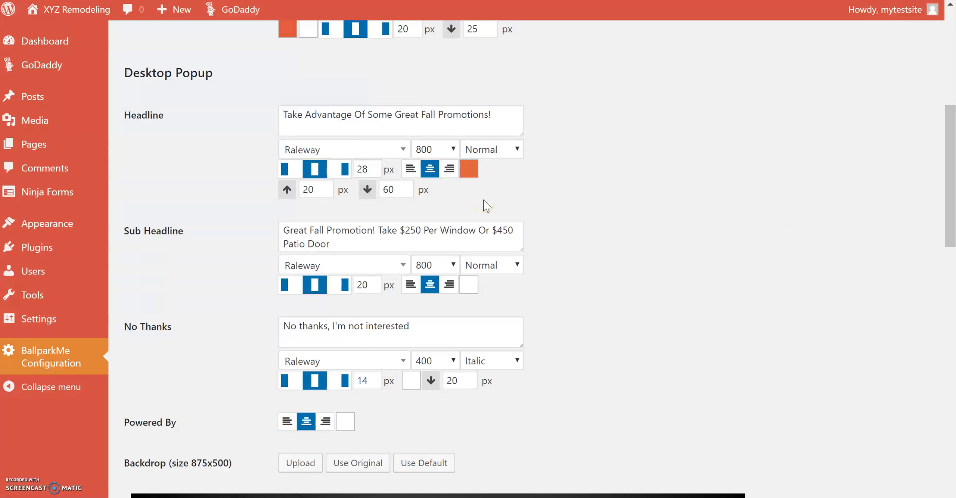
double_click(359, 170)
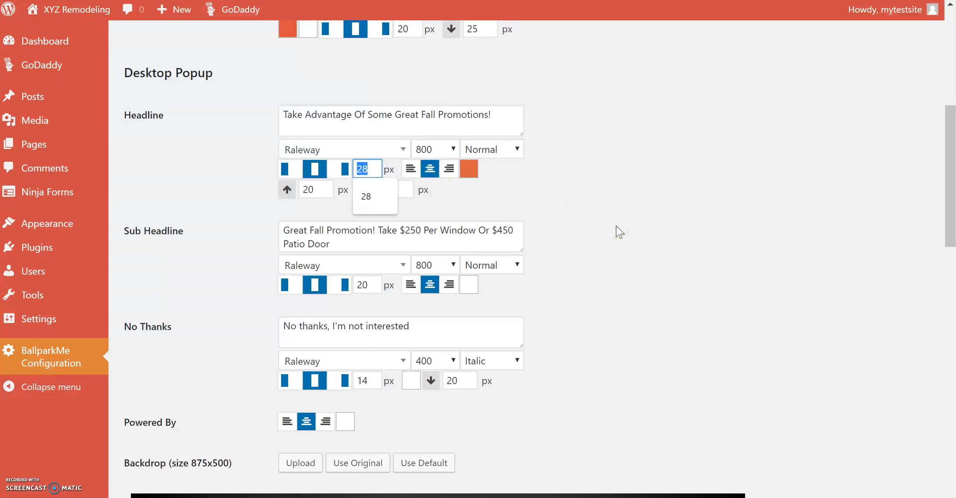
type("36")
left_click(618, 232)
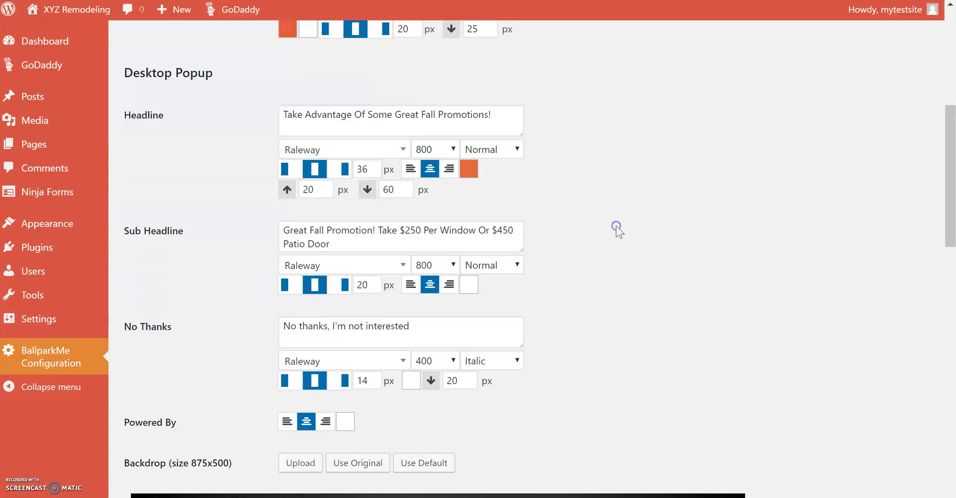
Browse the fonts available for the desktop headline, then close the font list.
left_click(381, 157)
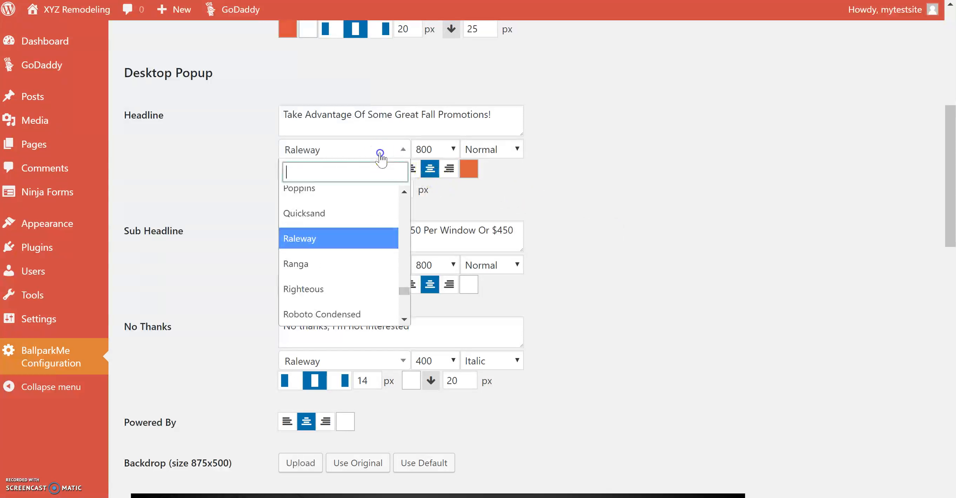
left_click(402, 215)
left_click(404, 192)
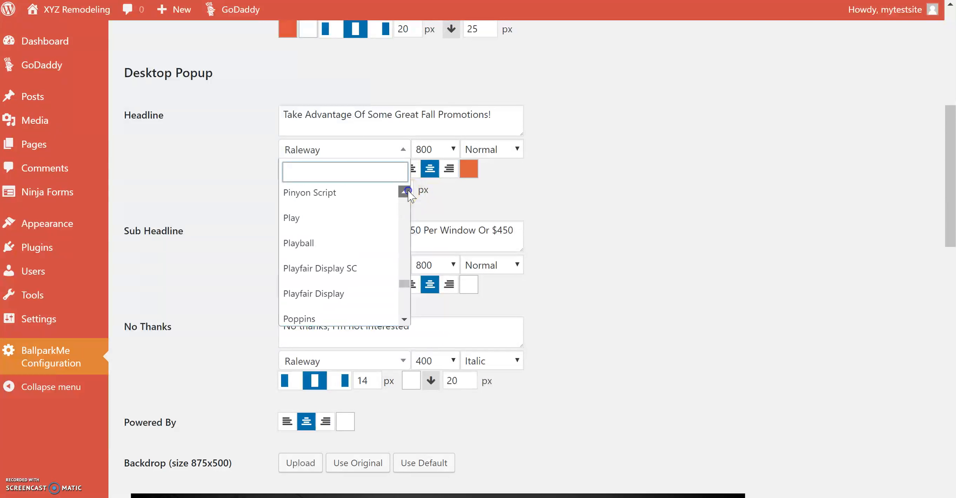
left_click_drag(402, 281, 403, 285)
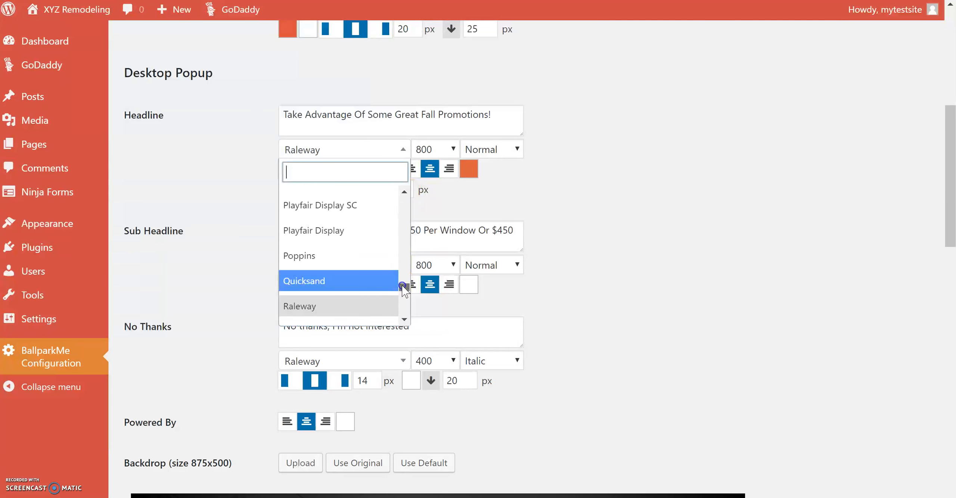
left_click(723, 237)
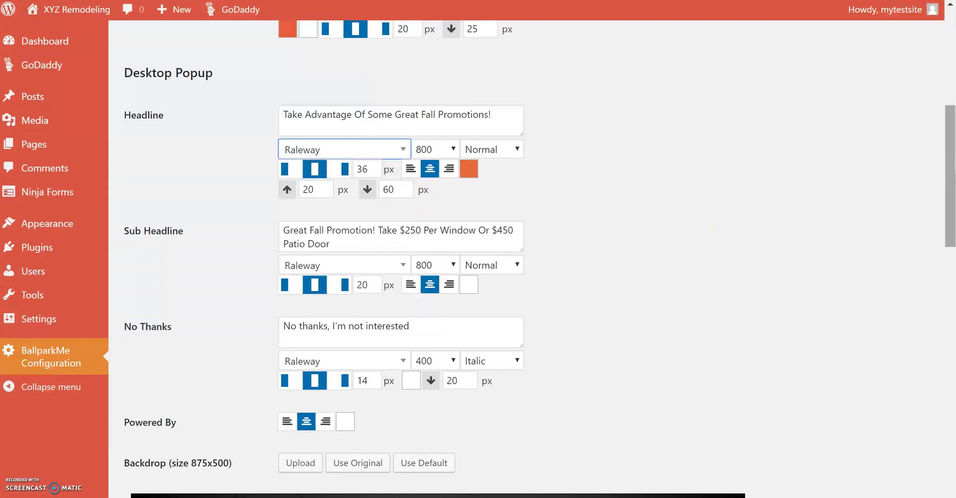
Examine the resized headline in the desktop popup preview and review the desktop popup's text and alignment settings.
scroll(951, 209, "down", 6)
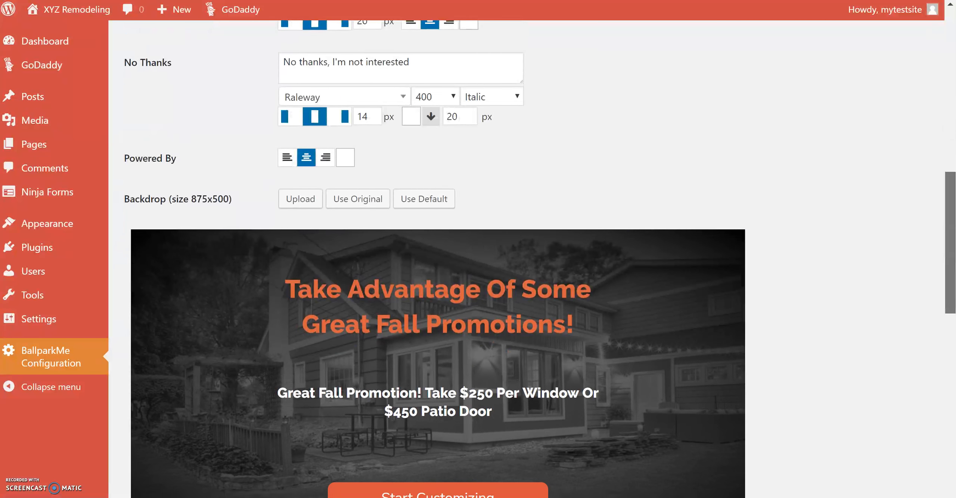
scroll(540, 259, "up", 5)
scroll(486, 262, "down", 5)
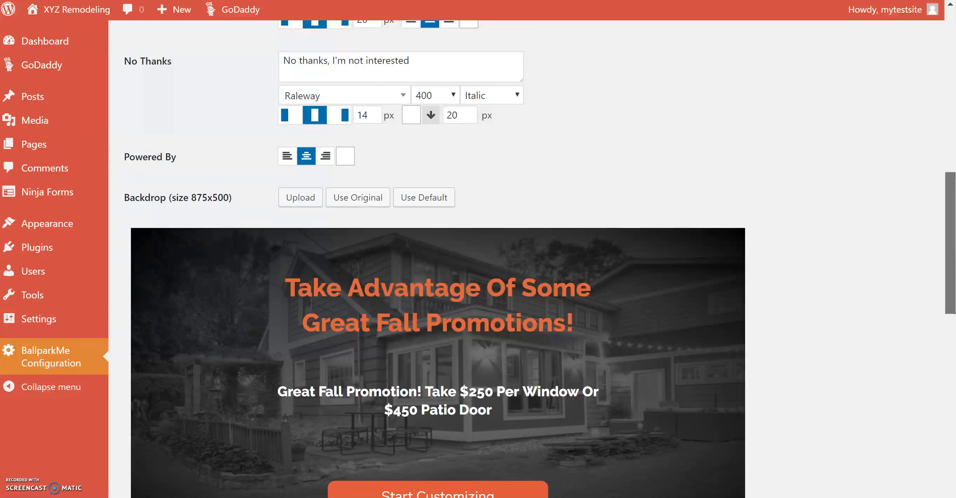
scroll(486, 262, "up", 1)
scroll(486, 261, "up", 3)
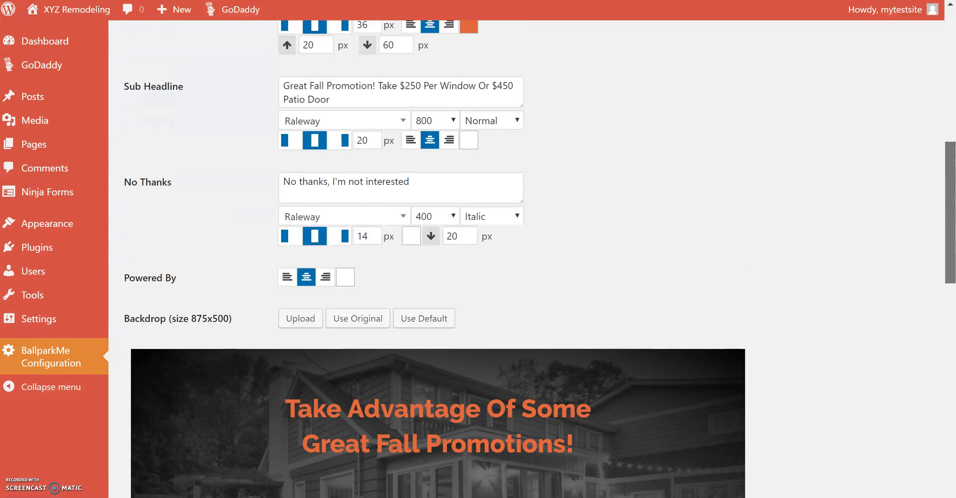
scroll(486, 262, "down", 4)
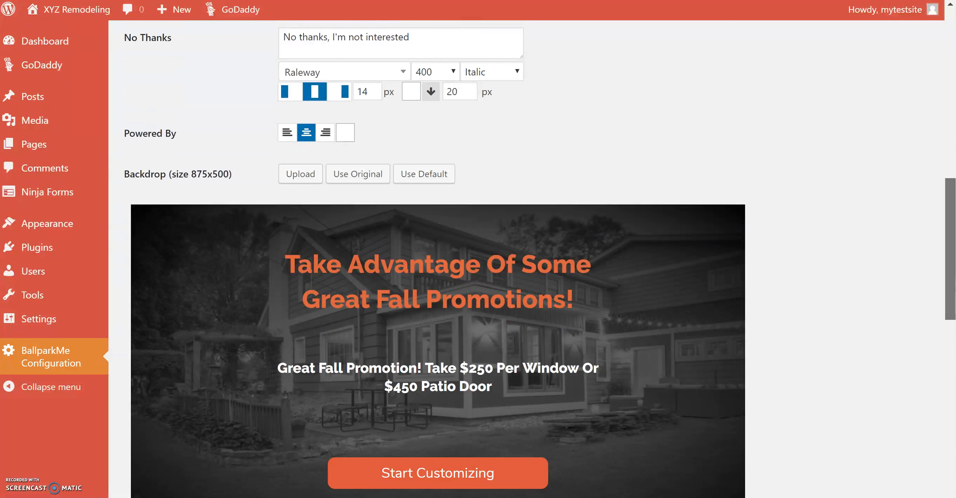
scroll(486, 262, "down", 1)
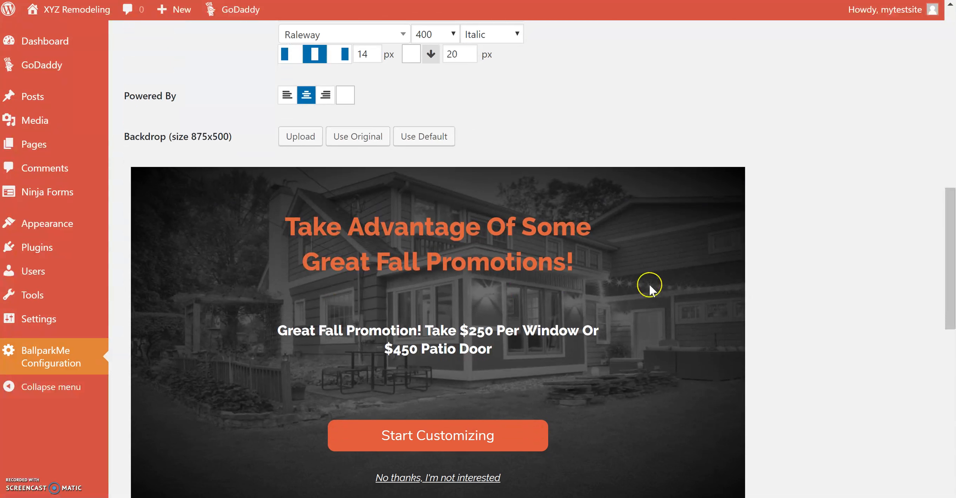
scroll(951, 258, "up", 5)
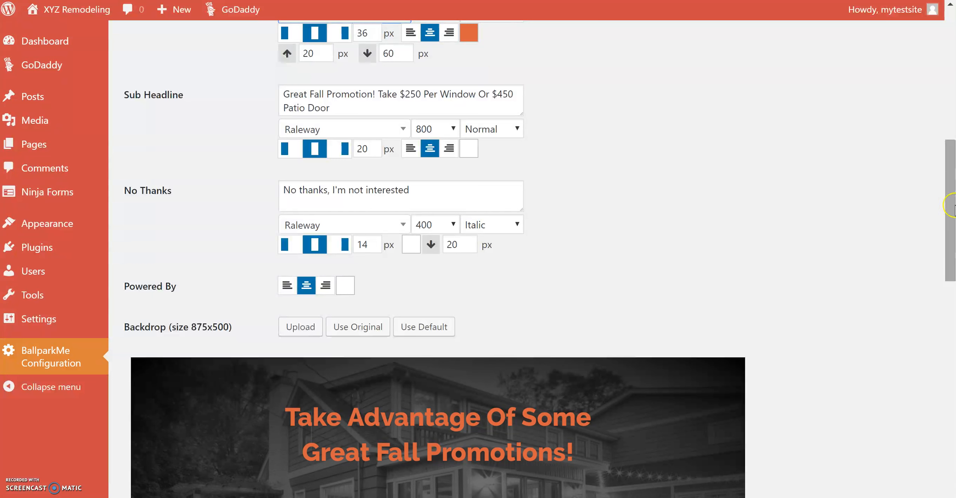
left_click_drag(945, 210, 953, 159)
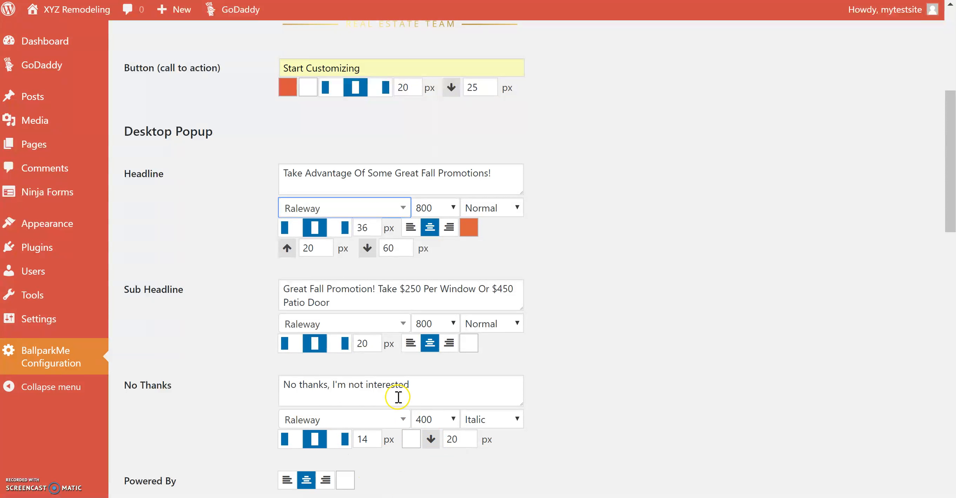
Save the BallparkMe popup configuration.
left_click_drag(949, 208, 948, 497)
left_click(134, 489)
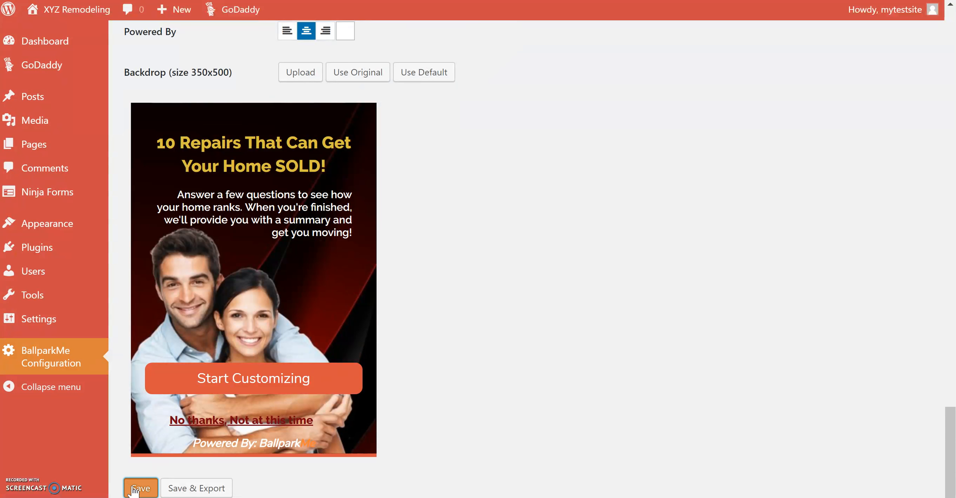
Visit the live site to check the popup, launch its questionnaire with Start Customizing, and close the questionnaire.
left_click(83, 54)
mouse_move(79, 16)
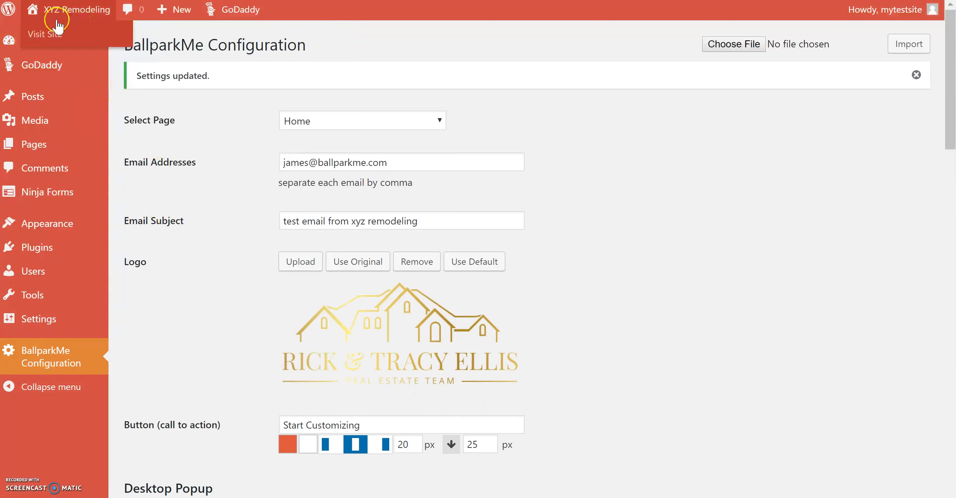
left_click(48, 34)
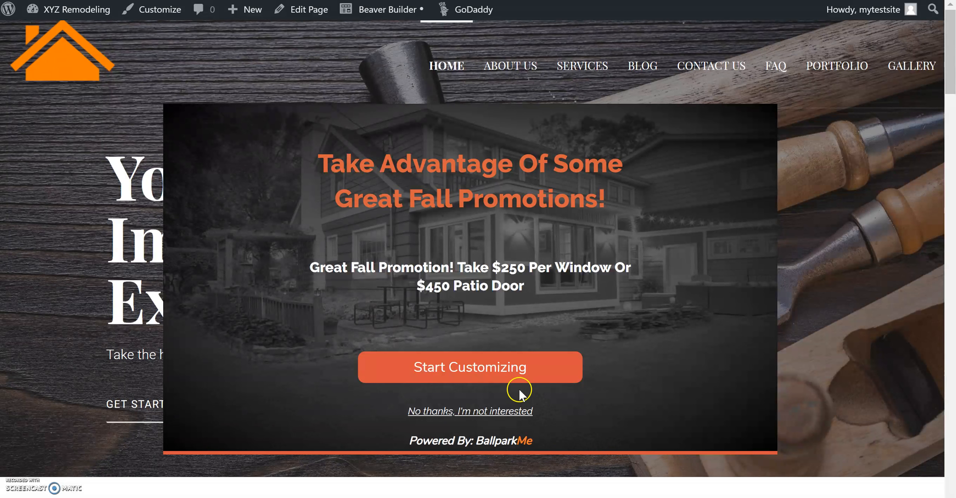
left_click(487, 368)
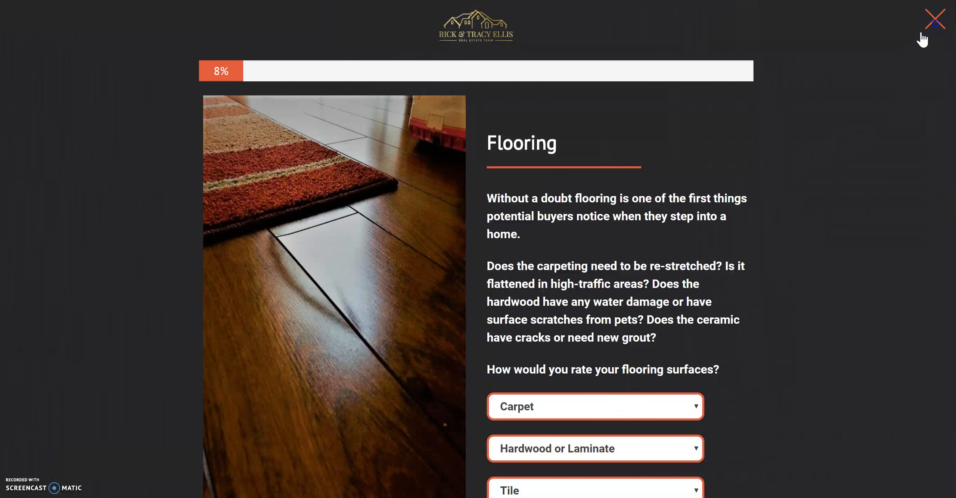
left_click(935, 21)
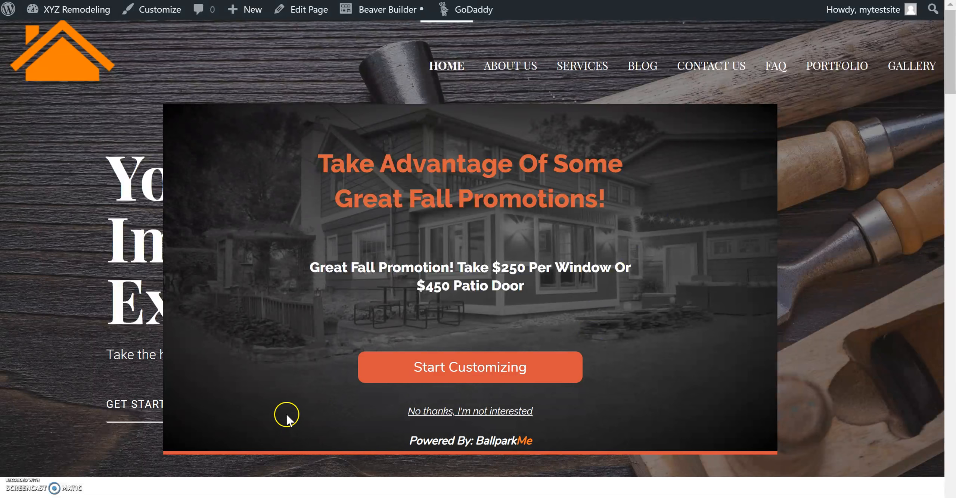